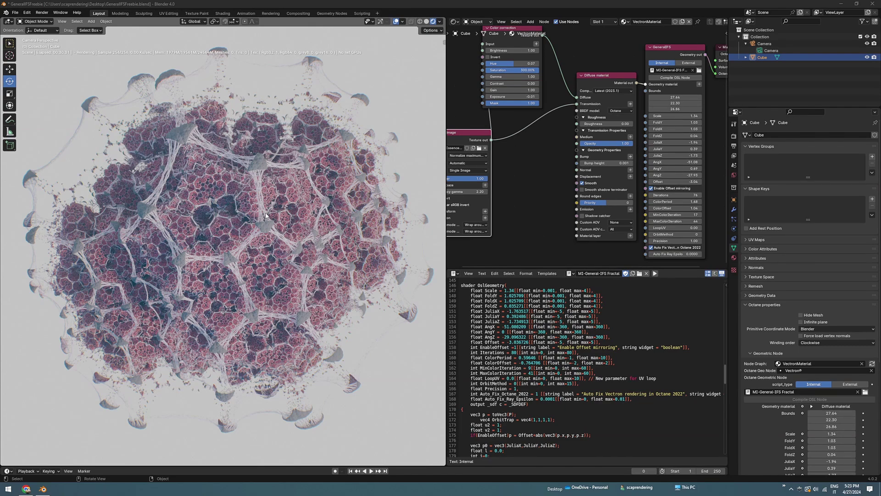
Switch from Blender to the OTOY downloads page in the browser.
click(26, 489)
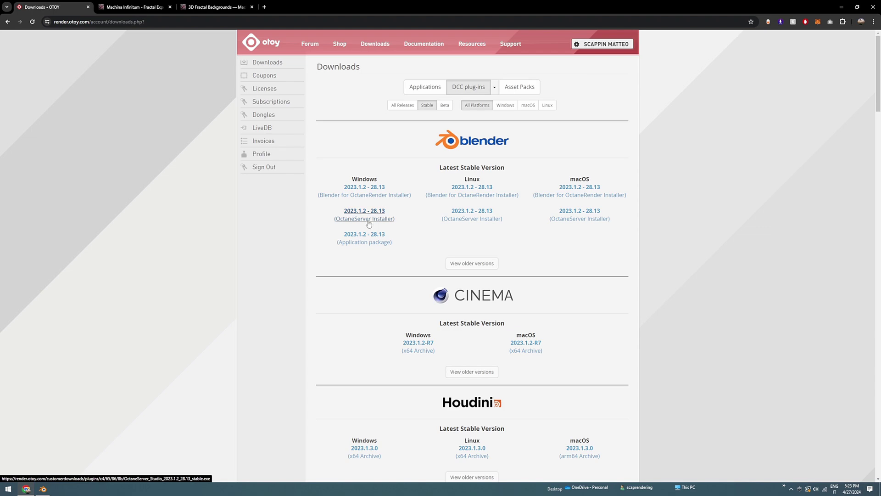
Go to the 3D Fractal Backgrounds page on the OTOY website.
click(205, 10)
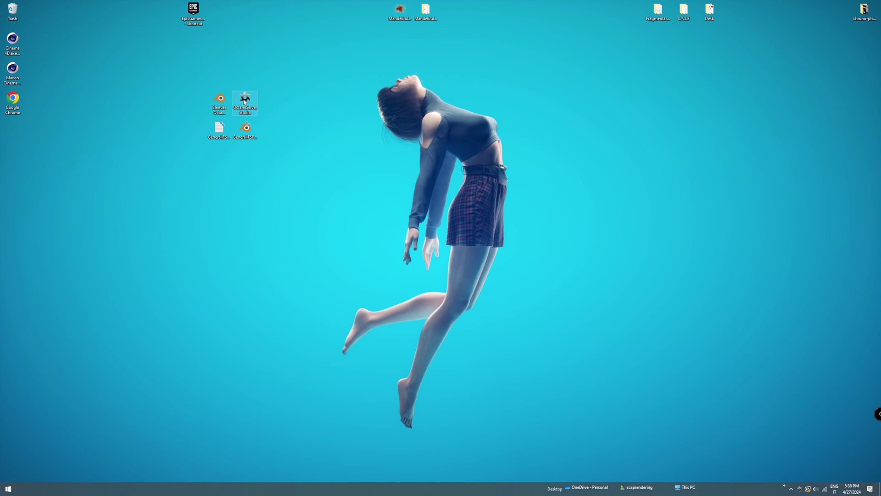
Check Octane's activation status from the OctaneServer tray icon, then launch Blender Octane Edition.
click(220, 102)
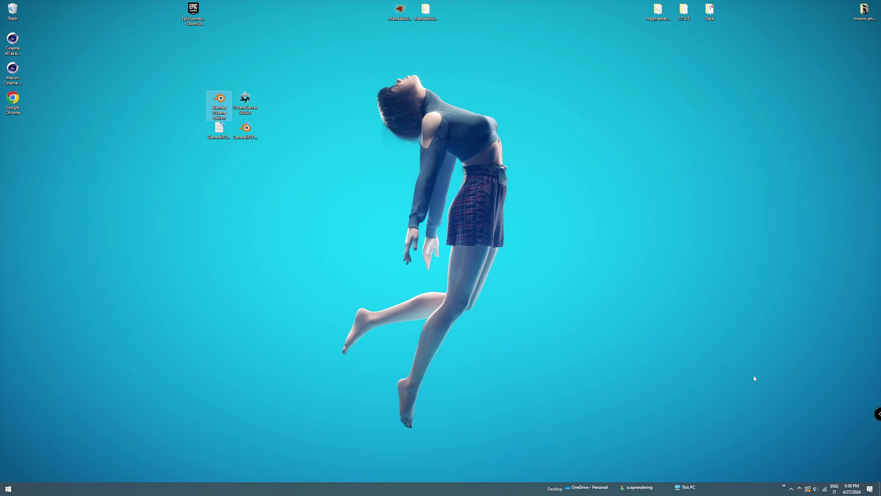
key(Right)
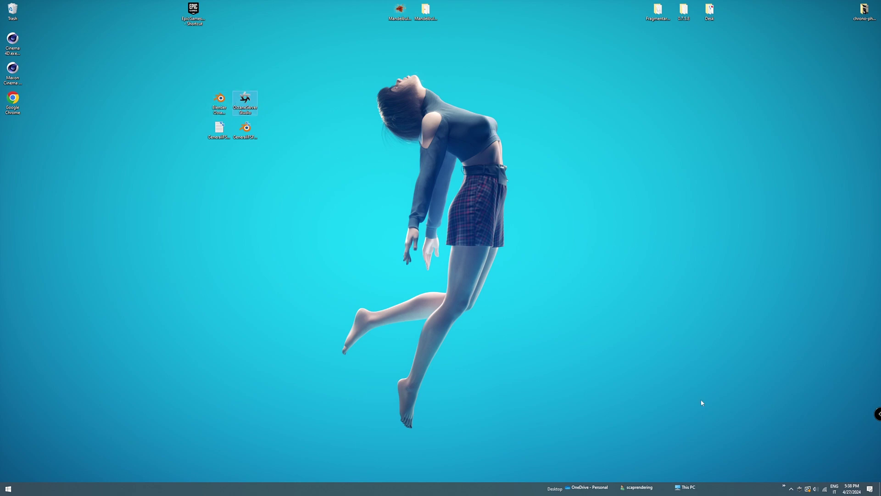
right_click(800, 490)
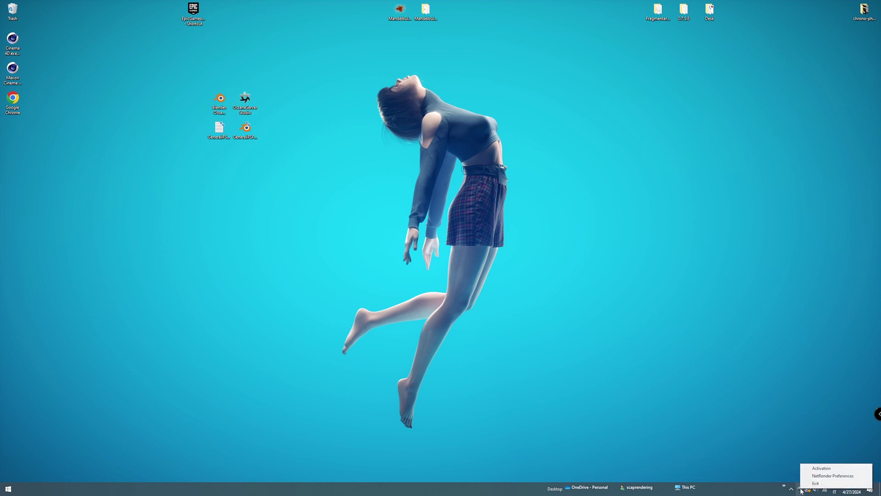
click(821, 469)
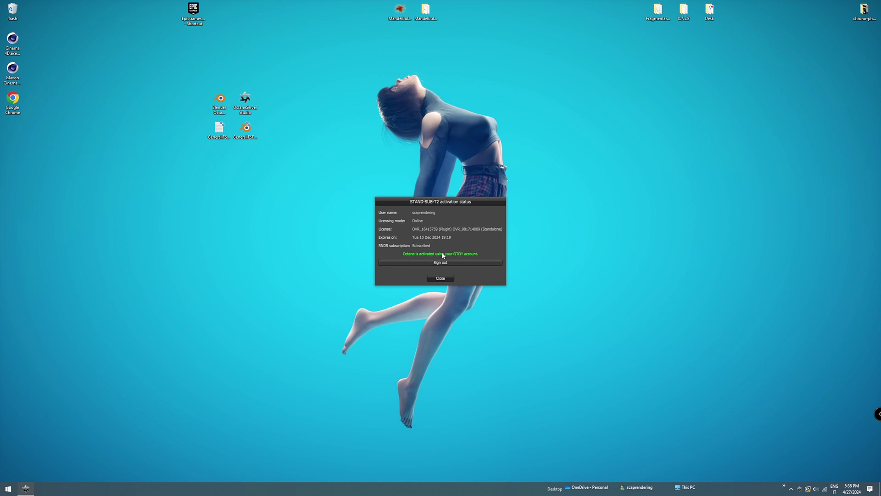
double_click(223, 100)
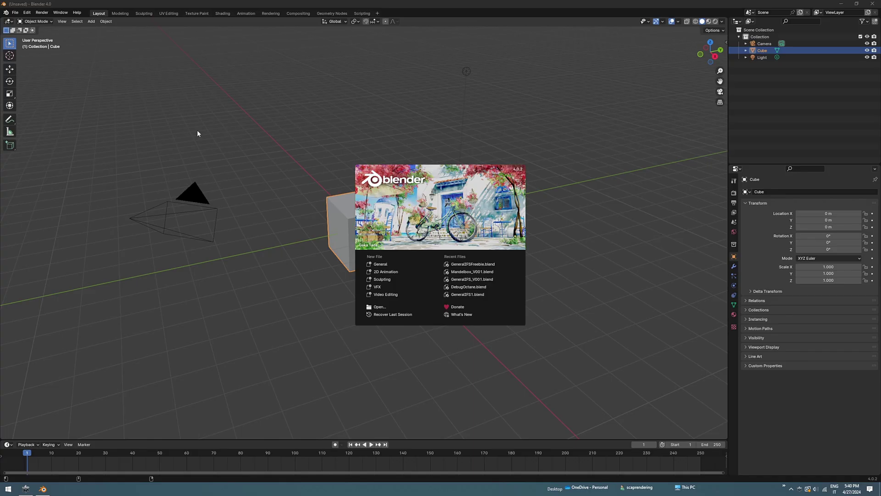
Filter Preferences add-ons by 'octane' to confirm OctaneBlender v. 28.13 is enabled.
click(28, 14)
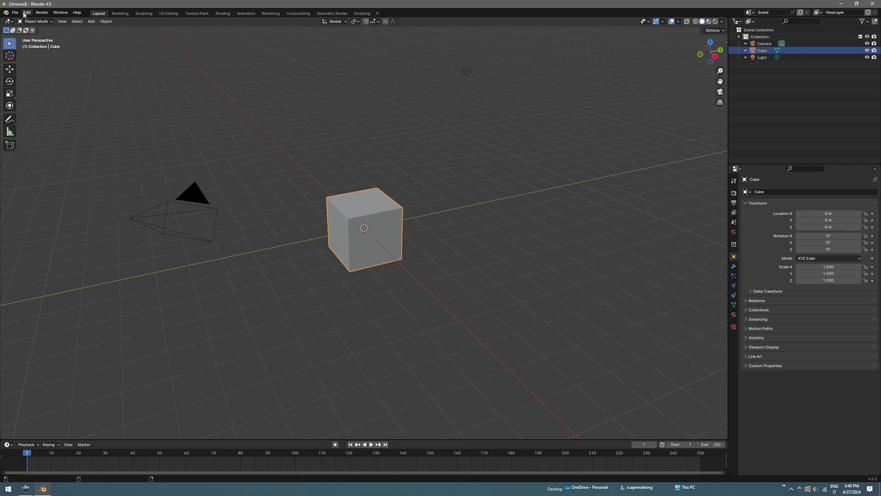
click(27, 14)
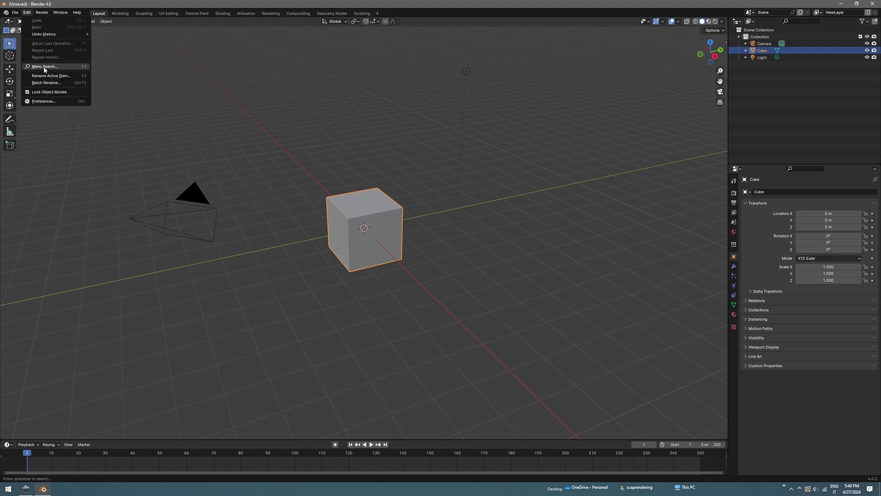
click(44, 101)
click(188, 27)
text(octane)
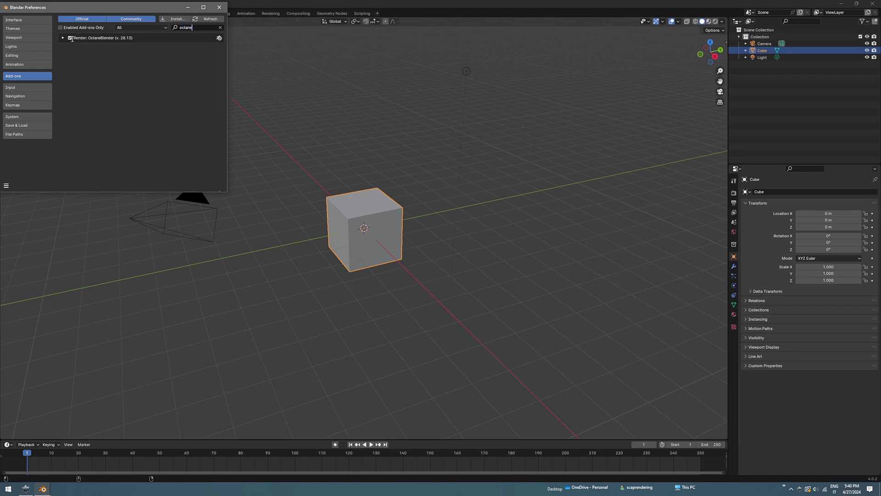
click(219, 8)
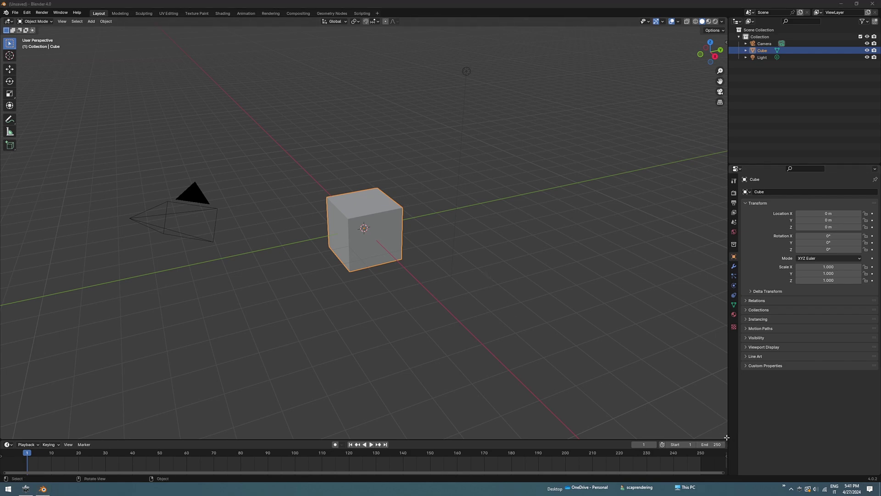
Split the 3D view into a left area and a right area divided top and bottom.
click(701, 434)
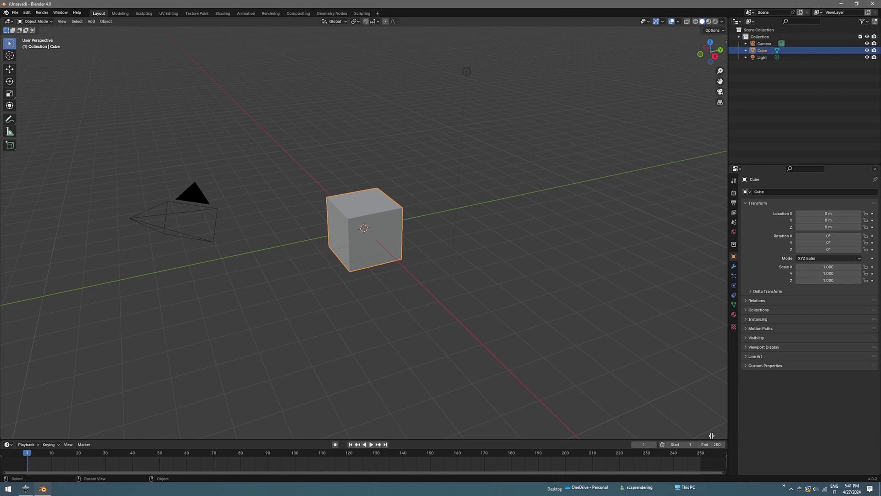
drag(702, 434, 334, 384)
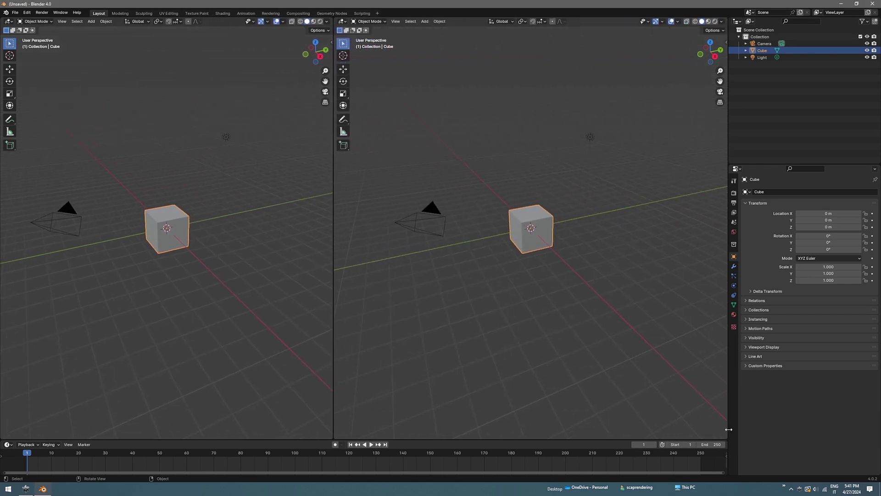
drag(729, 430, 709, 219)
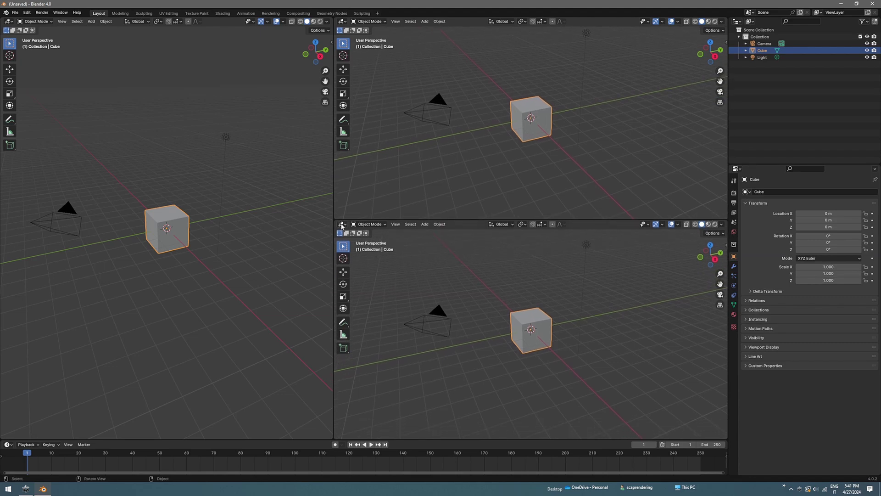
Make the bottom-right area a Text Editor and the top-right area a Shader Editor.
click(342, 225)
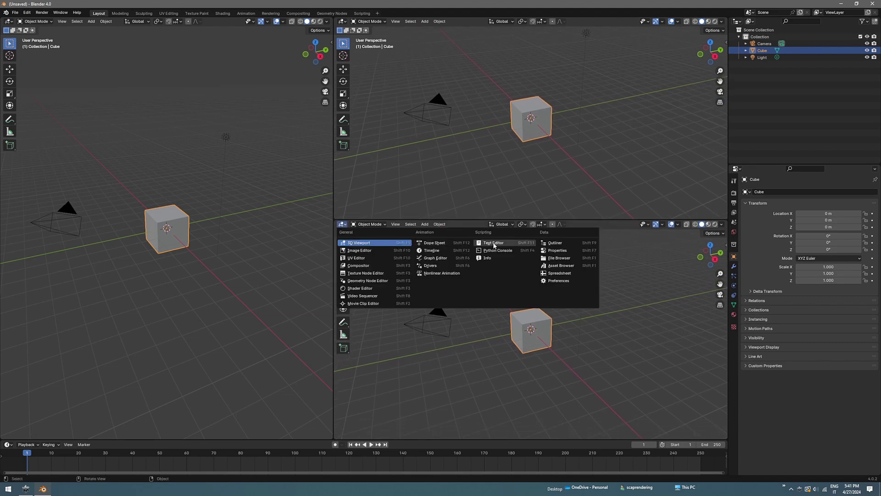
click(493, 243)
click(342, 21)
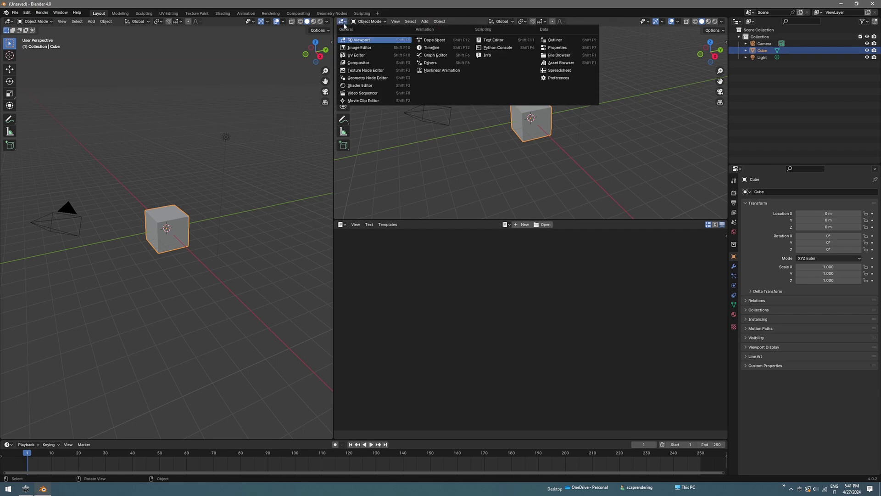
click(377, 85)
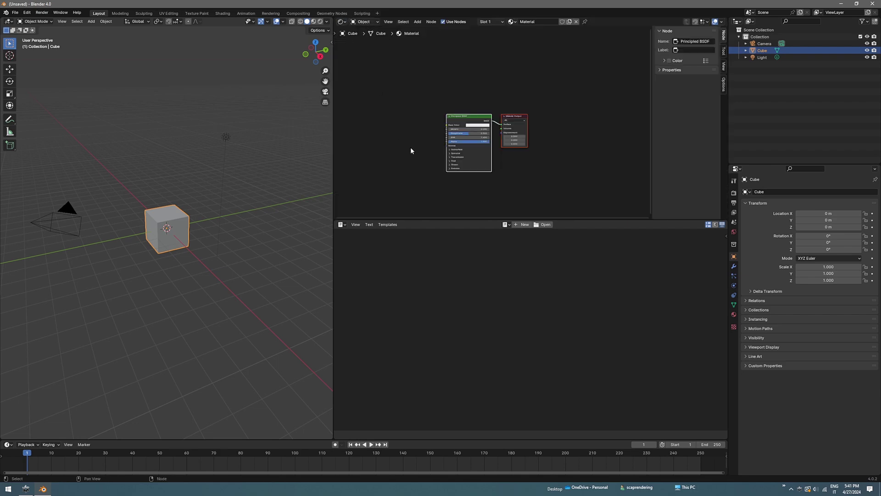
scroll(410, 147, up, 3)
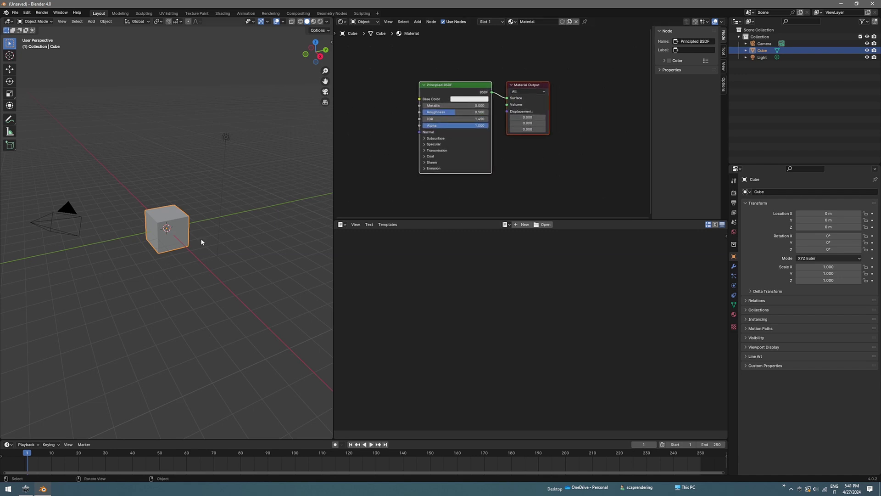
Set the render engine to Octane and switch the viewport to Rendered shading.
click(732, 199)
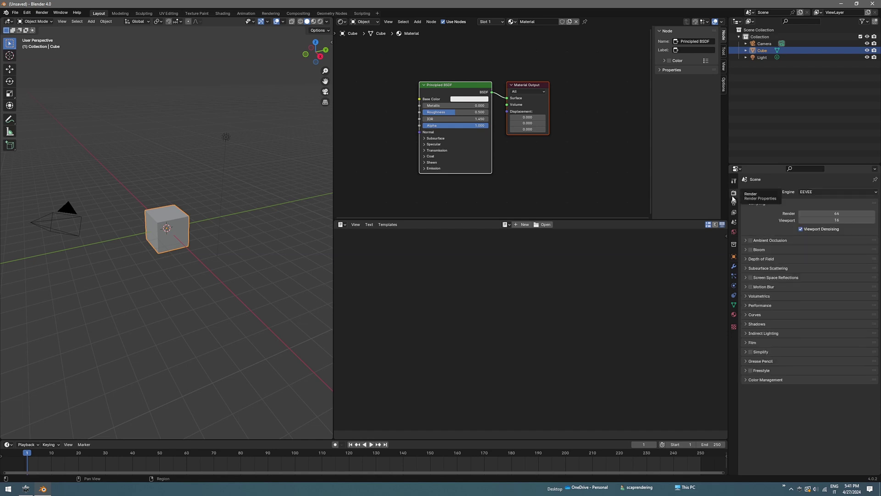
click(816, 191)
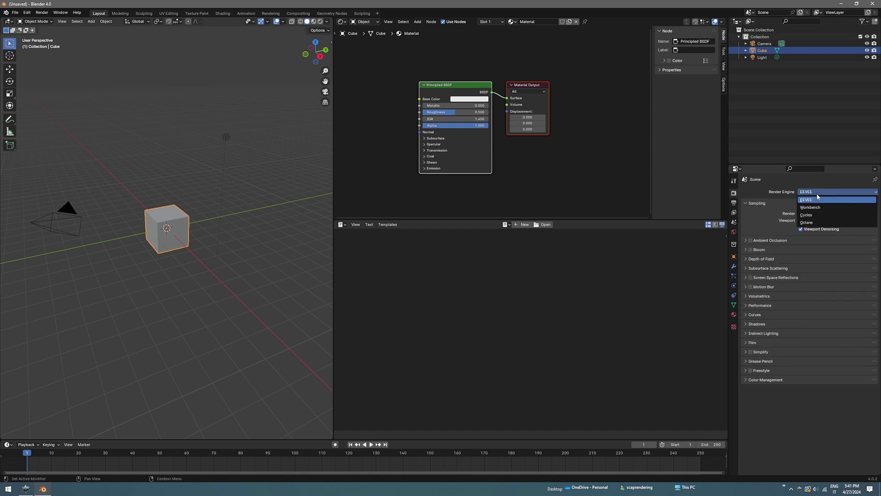
click(806, 222)
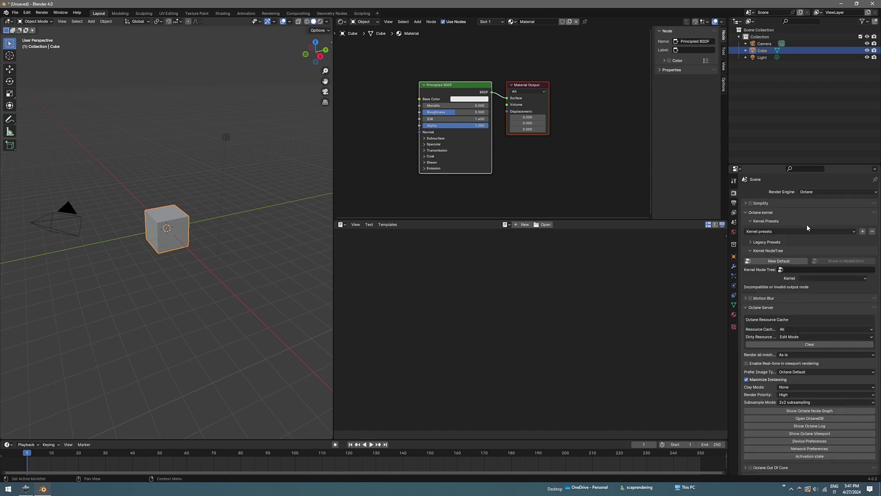
click(320, 22)
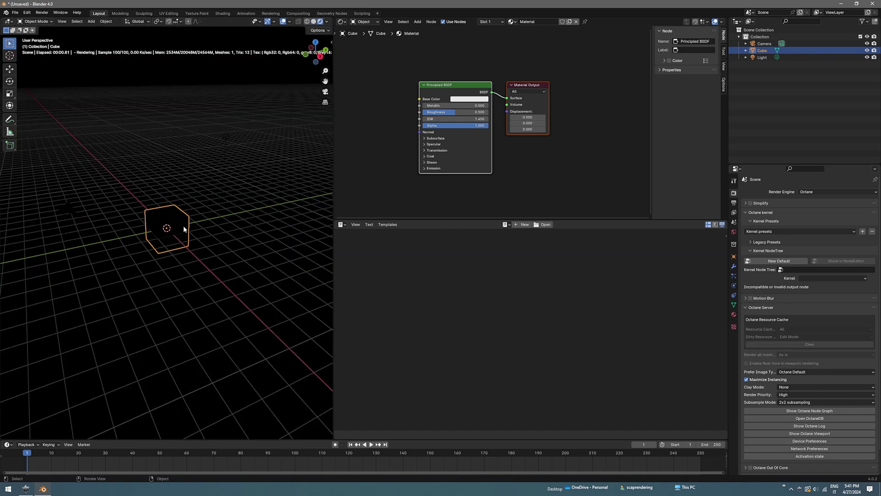
mouse_move(179, 227)
middle_down()
mouse_move(126, 216)
mouse_move(180, 228)
mouse_move(152, 217)
middle_up()
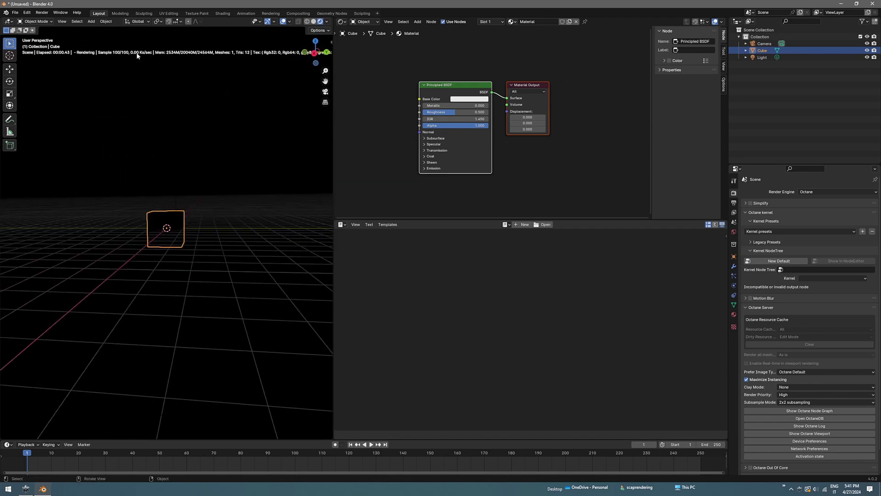
middle_drag(171, 240, 190, 230)
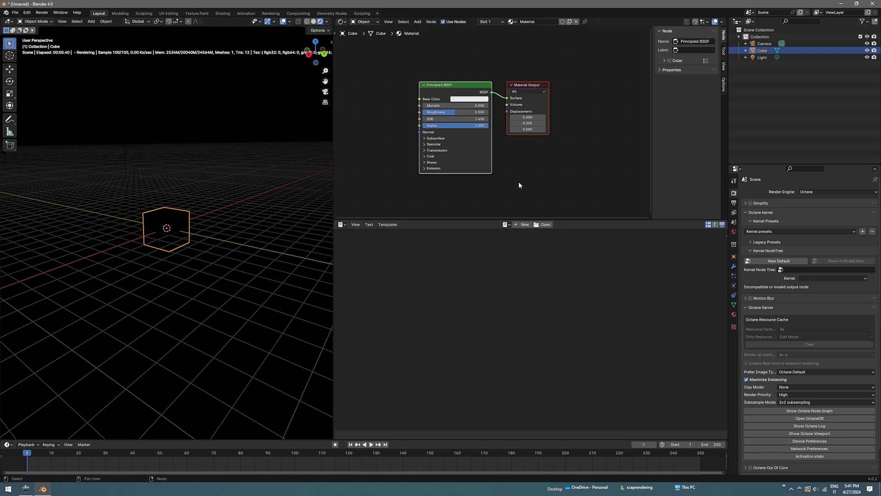
Show the World shader nodes and set the World Output target to Octane.
click(342, 22)
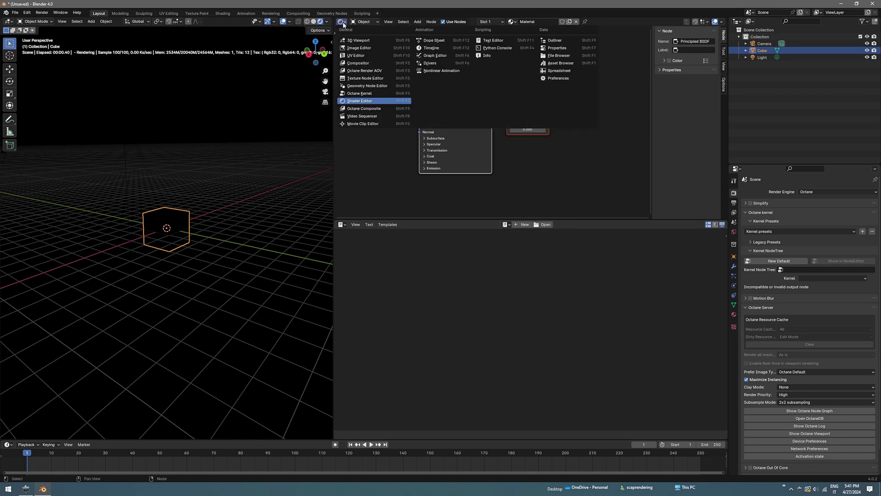
click(366, 102)
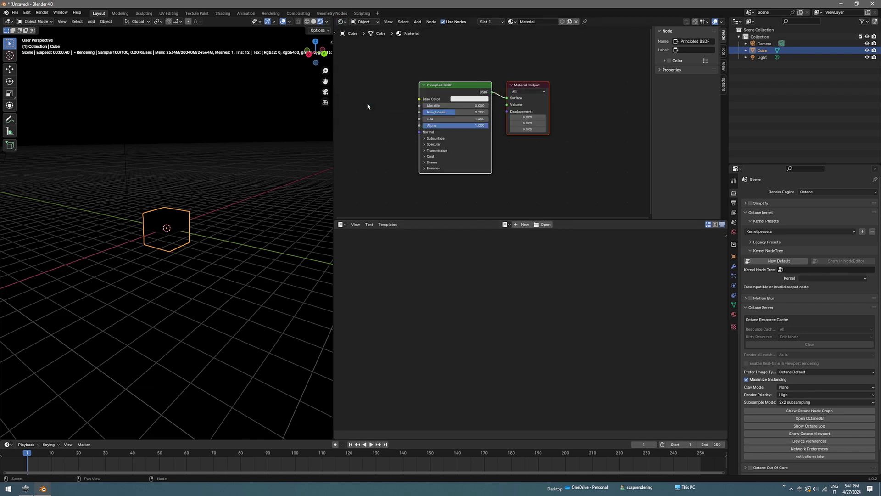
click(364, 21)
click(369, 47)
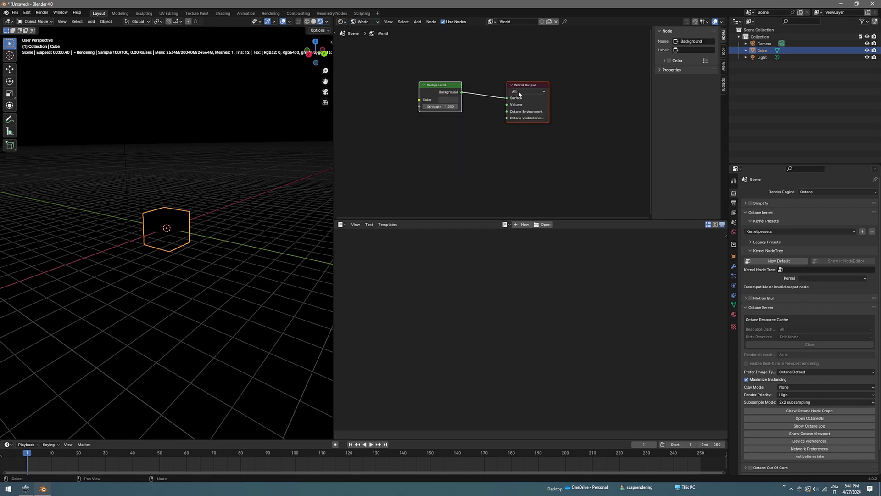
click(527, 91)
click(519, 127)
middle_drag(482, 126, 456, 141)
scroll(528, 124, up, 2)
Replace the Background node with a Daylight environment linked to the Octane Environment input.
key(x)
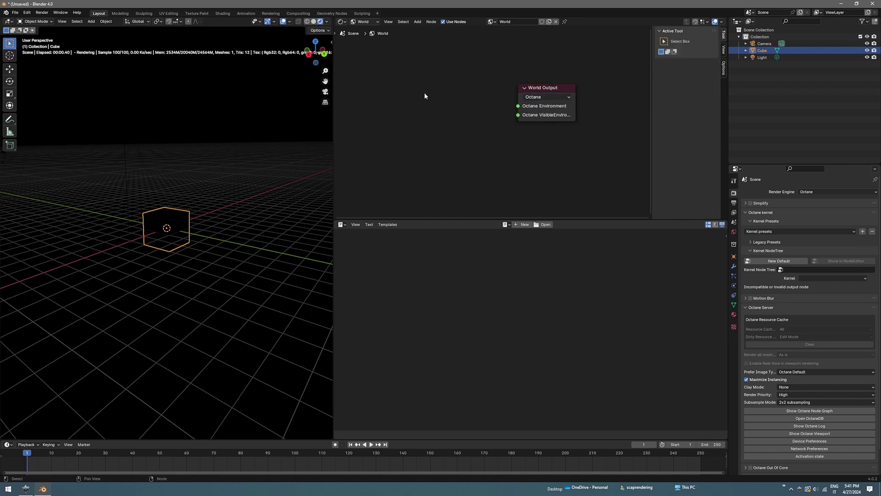
key(shift)
key(shift+a)
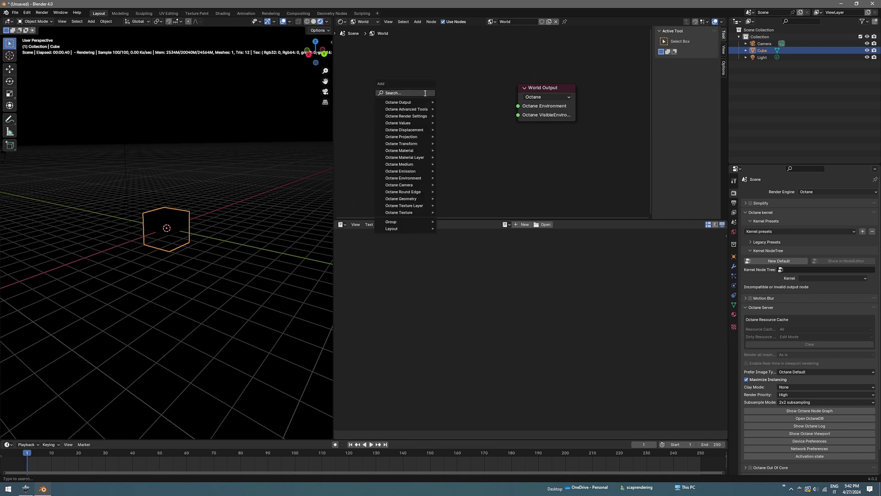
text(day)
key(Return)
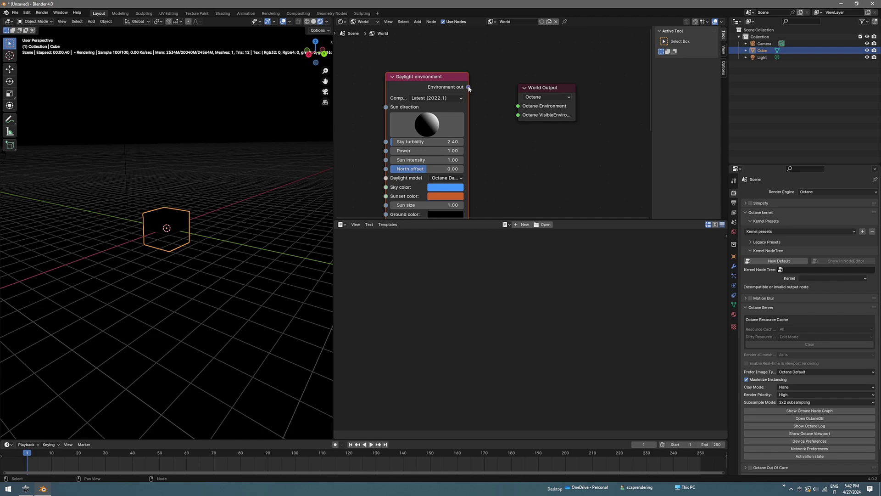
drag(469, 87, 517, 106)
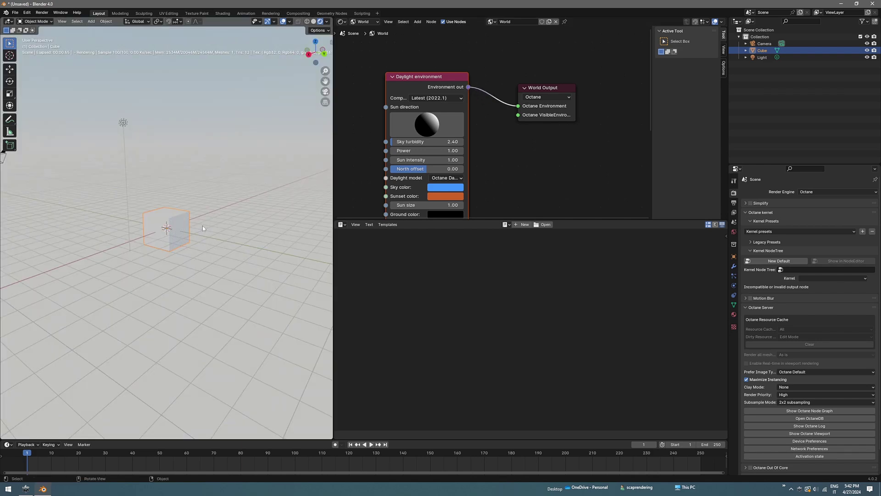
middle_drag(202, 225, 224, 223)
scroll(160, 226, up, 3)
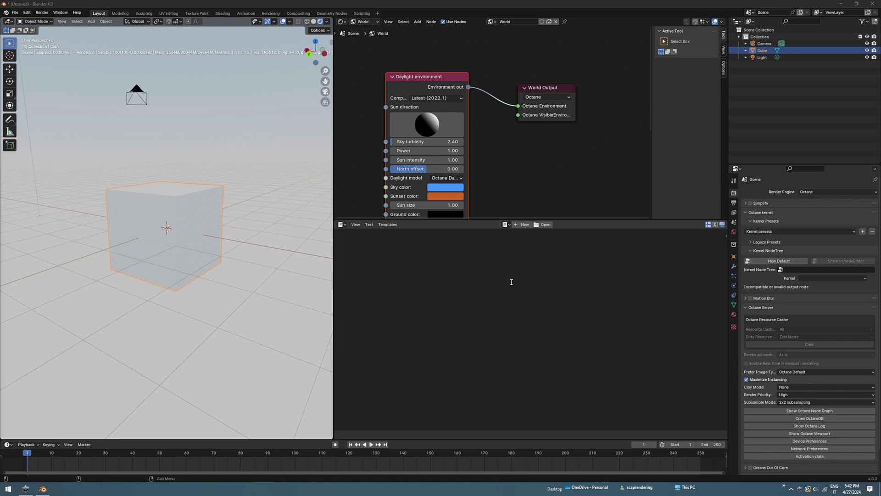
In the cube's material nodes, delete Principled BSDF and set the Material Output target to Octane.
click(364, 22)
click(370, 40)
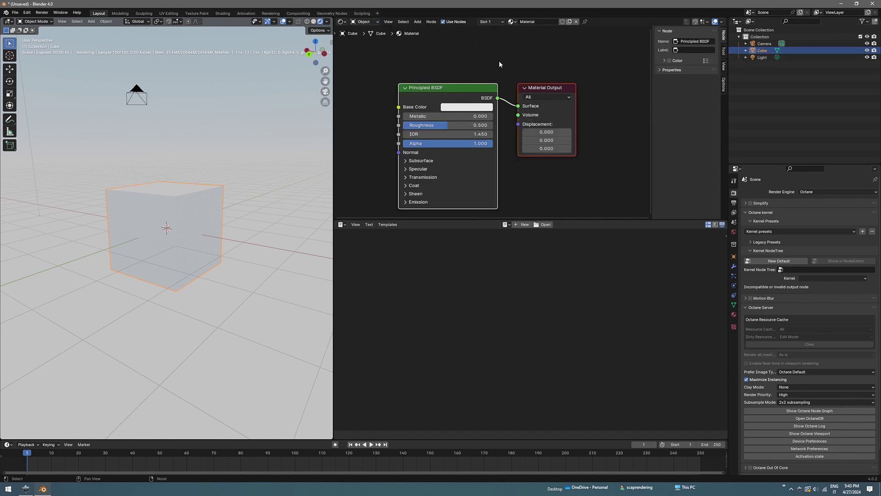
drag(498, 65, 390, 124)
drag(437, 95, 403, 74)
key(Delete)
click(532, 97)
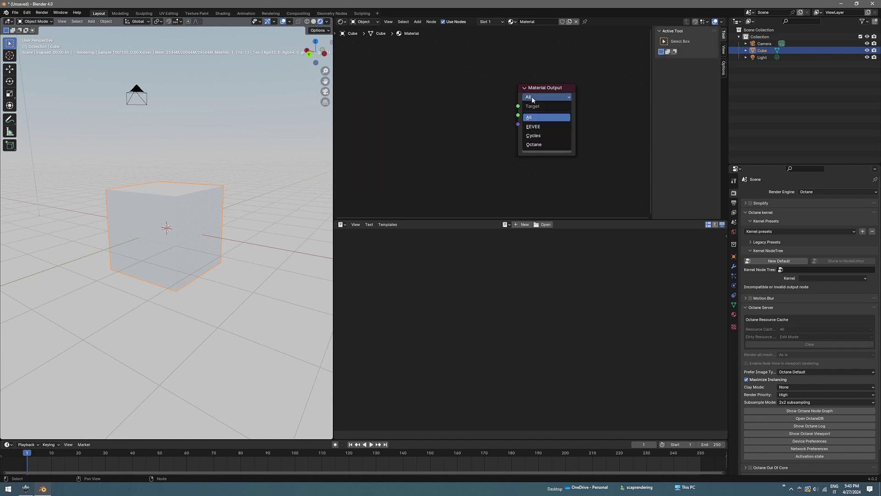
click(539, 145)
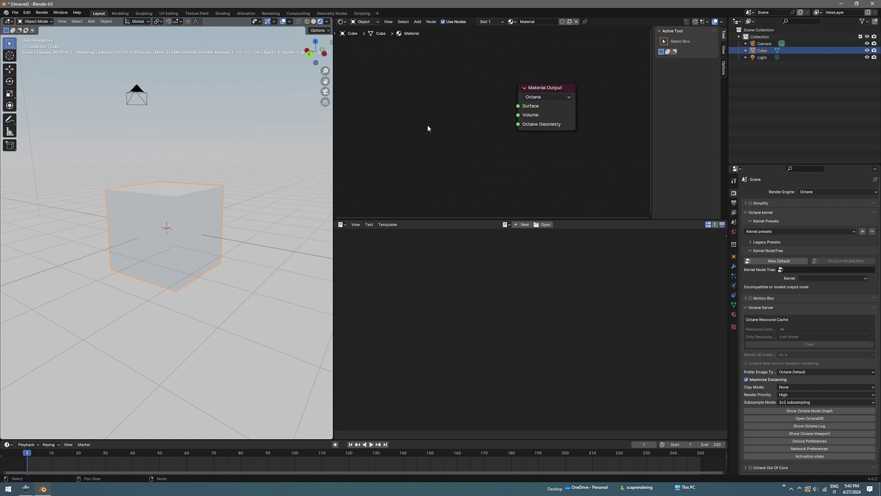
middle_drag(428, 126, 454, 125)
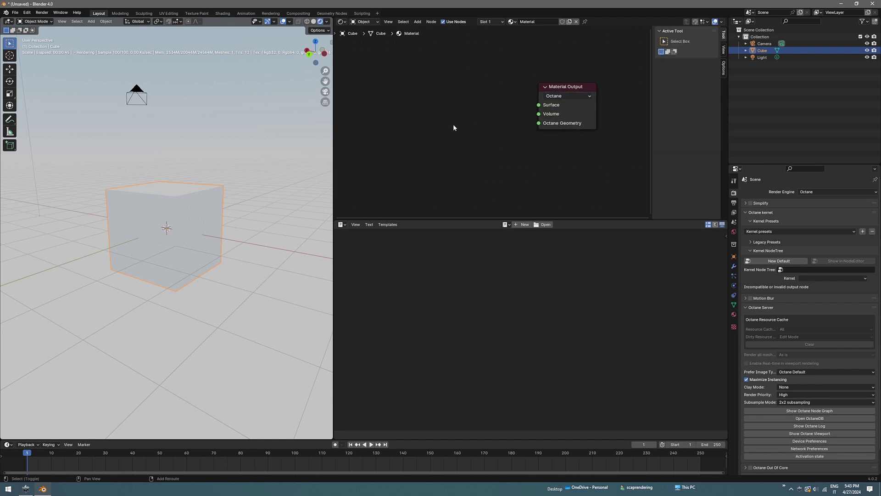
Add a Vectron node and connect it to the Octane Geometry input.
key(shift+a)
text(vectr)
key(Return)
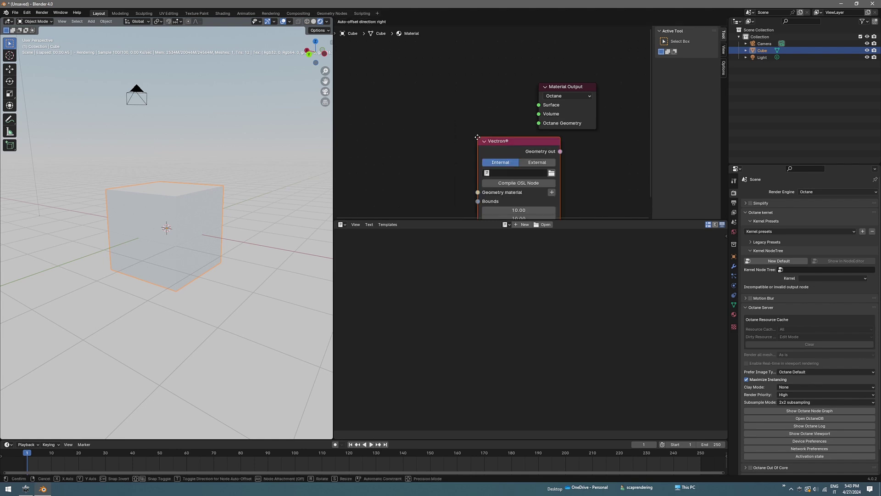
click(464, 93)
drag(489, 94, 540, 124)
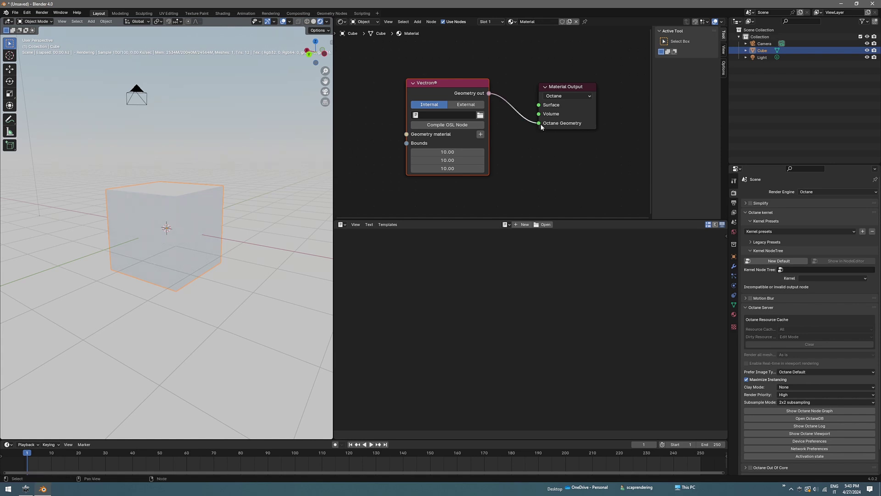
Rename the material to 'Vectron Material'.
double_click(523, 22)
text(Vectron Material)
key(Return)
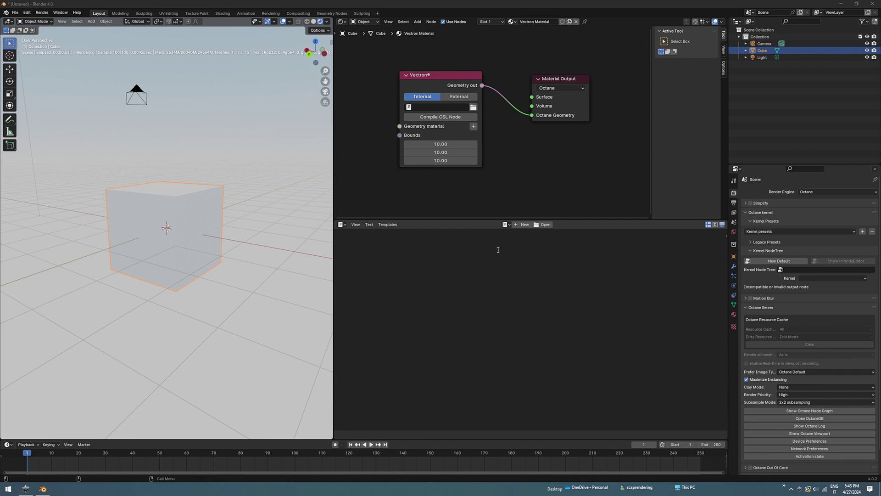
Open GeneralIFS2024.txt in Notepad and copy all its fractal code.
click(843, 4)
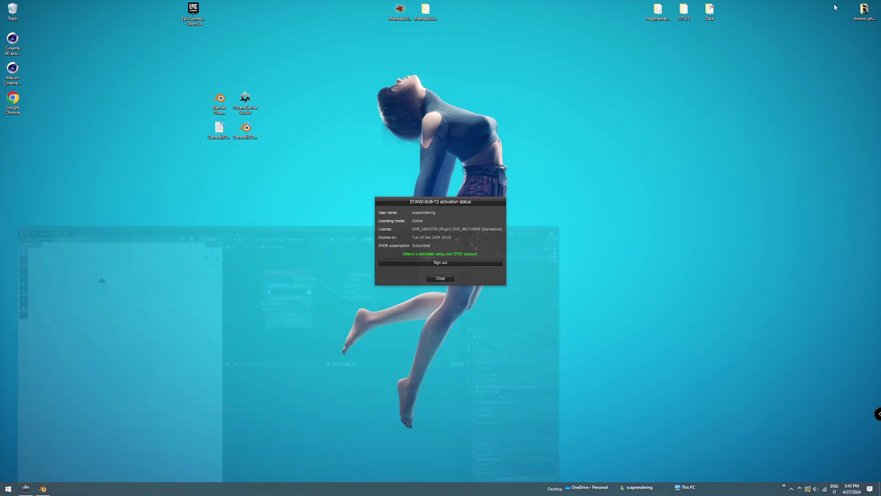
double_click(216, 132)
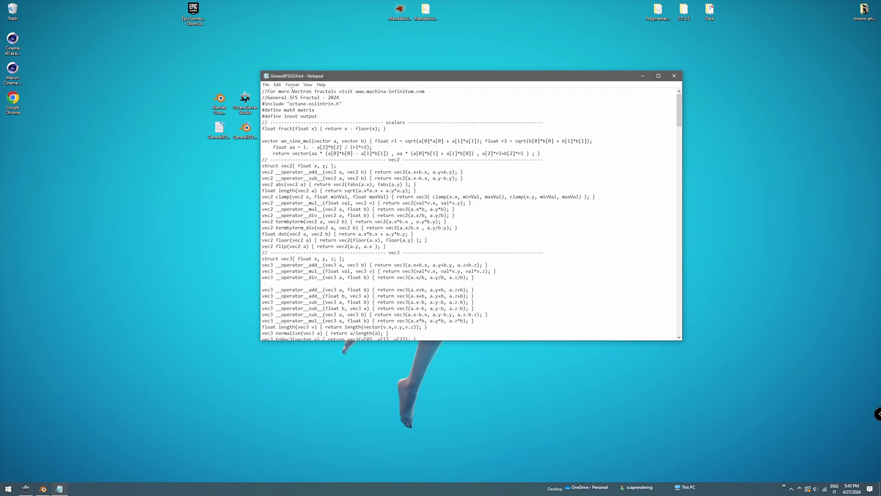
click(278, 84)
click(299, 183)
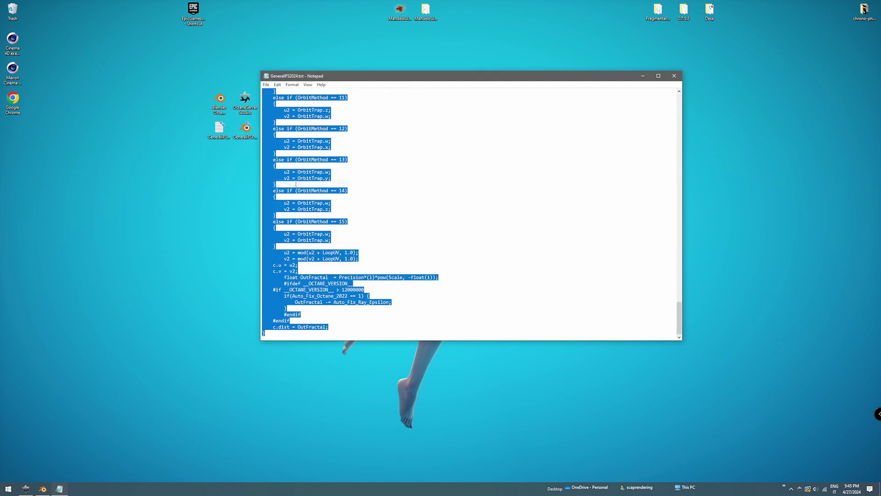
right_click(299, 183)
click(320, 197)
Paste the fractal code into a new text block in Blender's Text Editor.
click(39, 490)
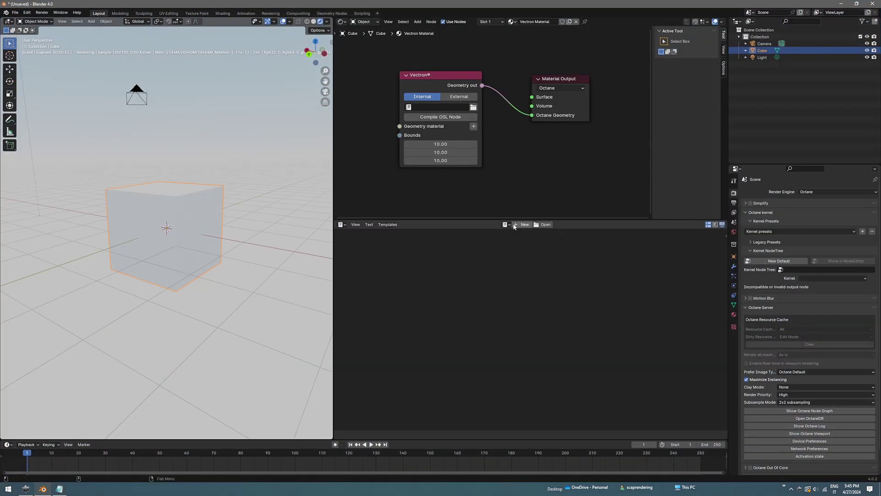
click(522, 224)
right_click(430, 253)
click(373, 258)
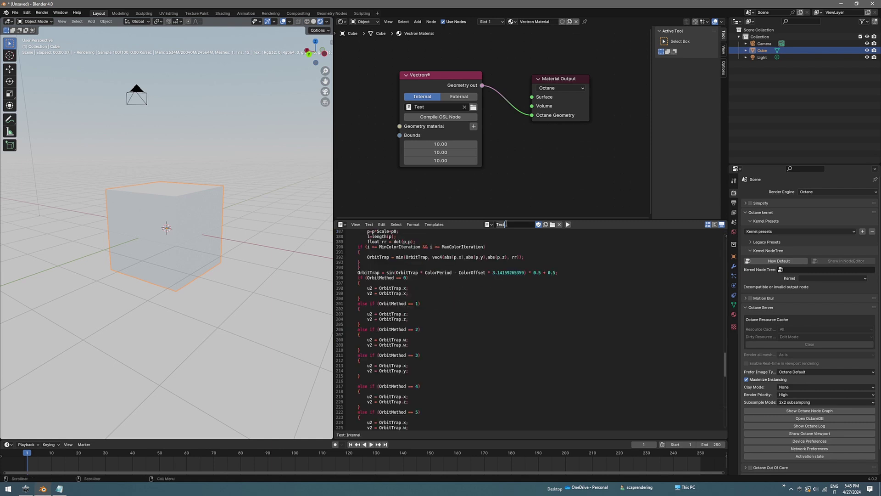
Name the text block GeneralIFS, assign it to the Vectron node and compile it.
text(GeneralIFS)
key(Return)
click(439, 107)
click(422, 118)
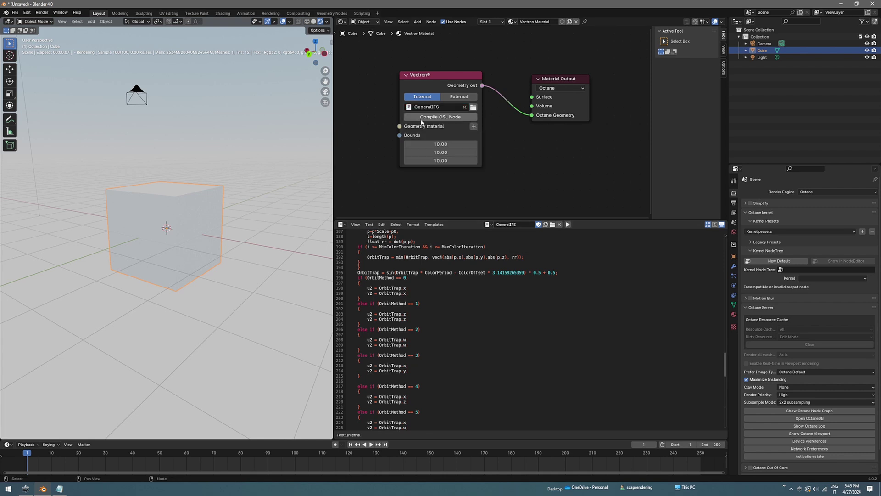
click(452, 120)
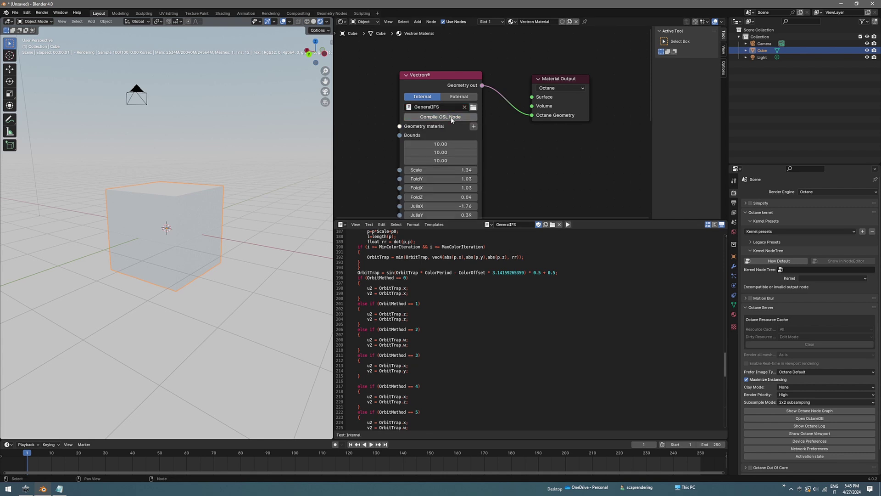
Set the Vectron fractal's Iterations to 75.
middle_drag(530, 182, 559, 107)
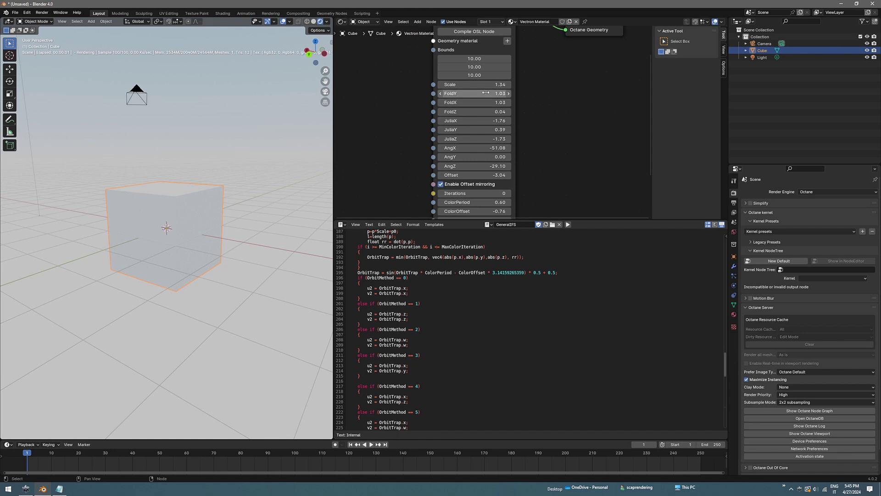
middle_drag(571, 182, 576, 132)
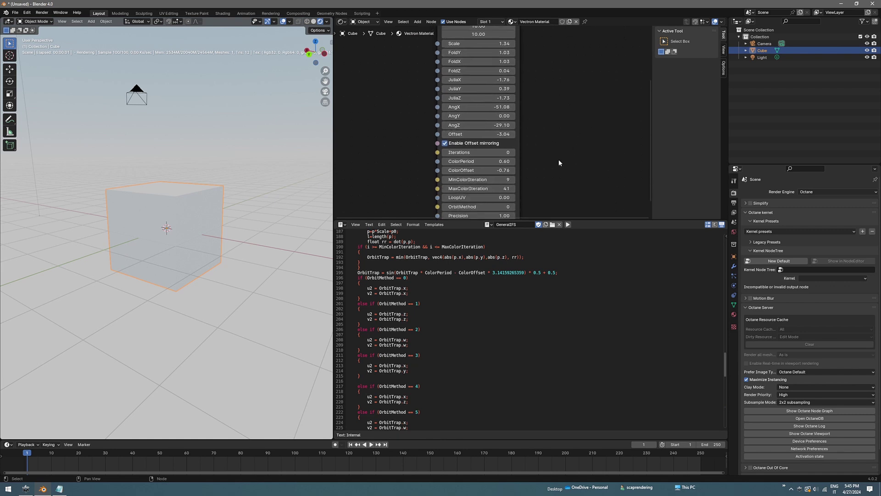
drag(534, 219, 534, 334)
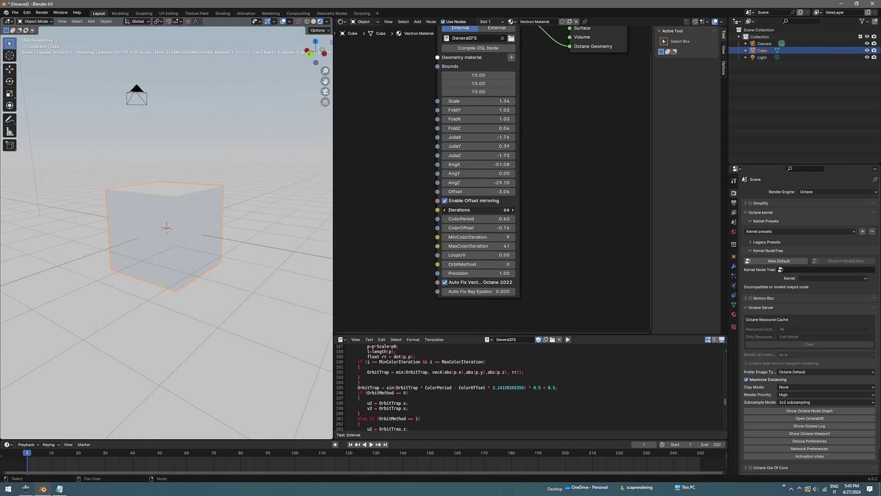
drag(478, 210, 475, 211)
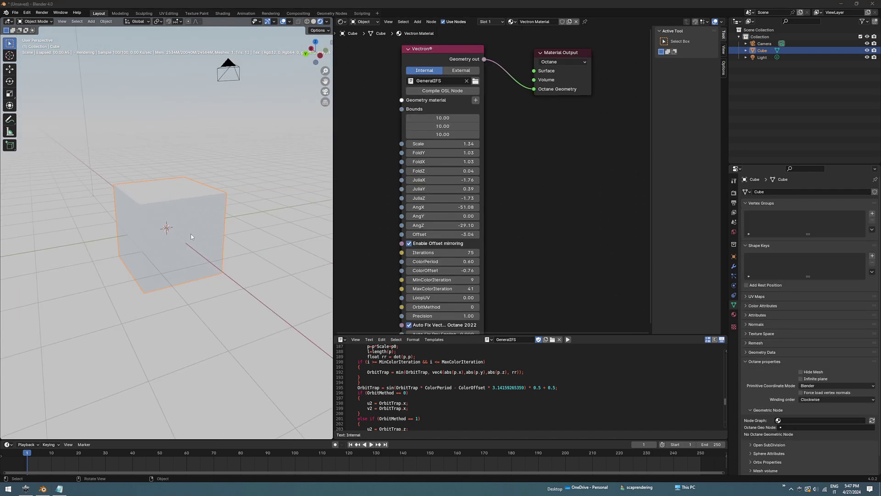
middle_drag(191, 236, 242, 243)
Assign Vectron Material's Vectron® node as the cube's Octane geometry node.
scroll(760, 368, down, 1)
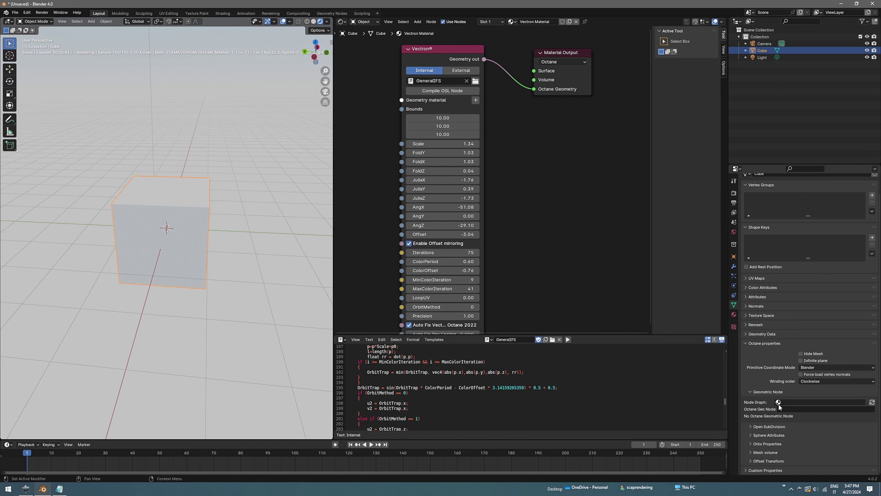
click(796, 402)
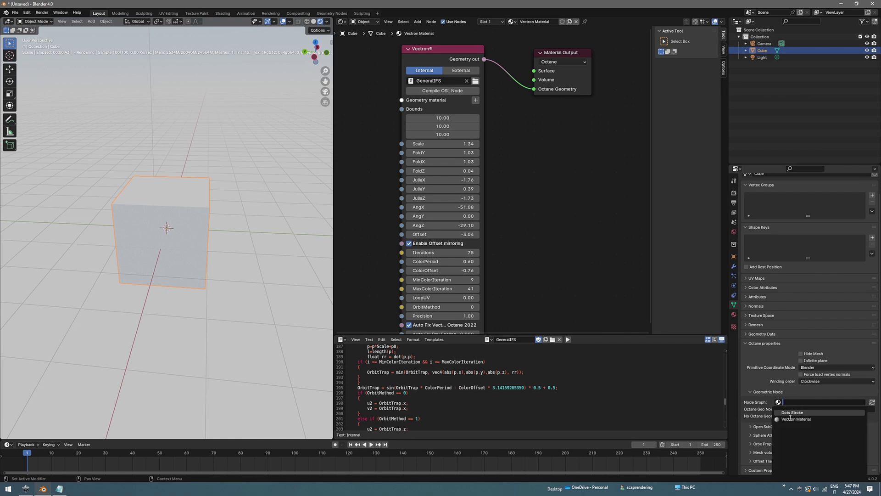
click(797, 419)
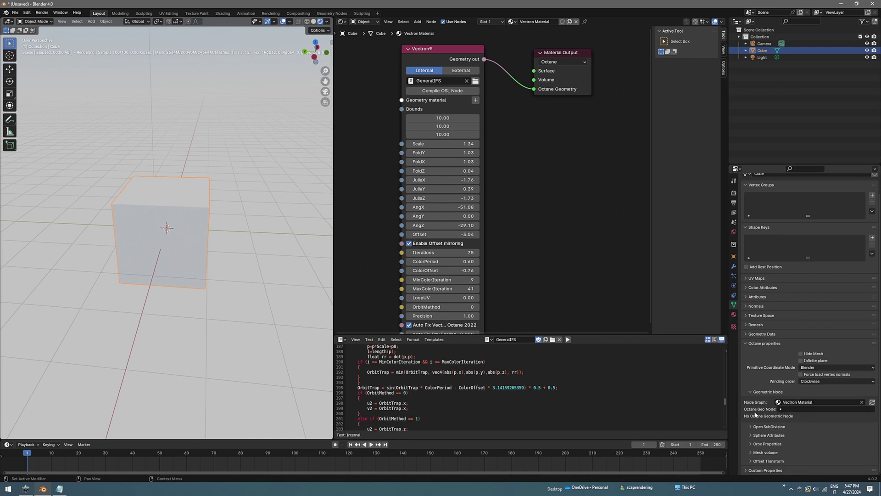
click(793, 408)
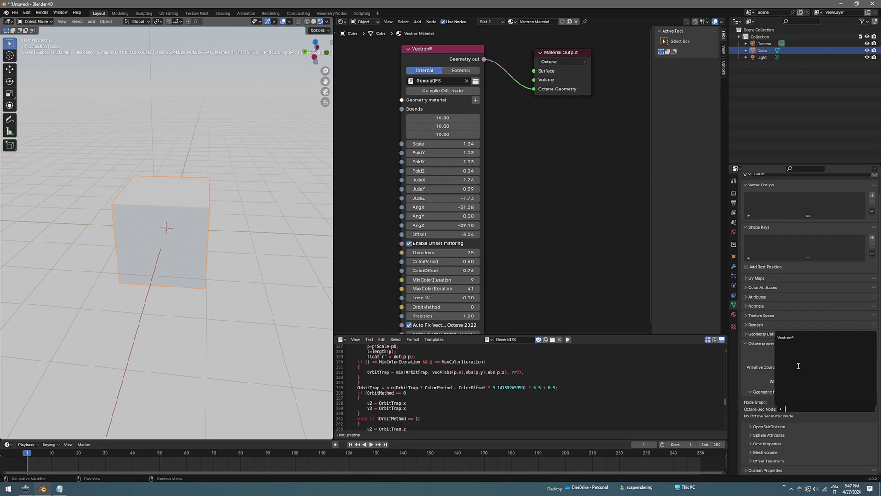
click(787, 339)
scroll(237, 213, down, 8)
Enlarge the Vectron bounds to 67.63, 36.49, 45.22, hide overlays, and orbit around the fractal.
mouse_move(236, 213)
middle_down()
mouse_move(207, 214)
mouse_move(239, 212)
middle_up()
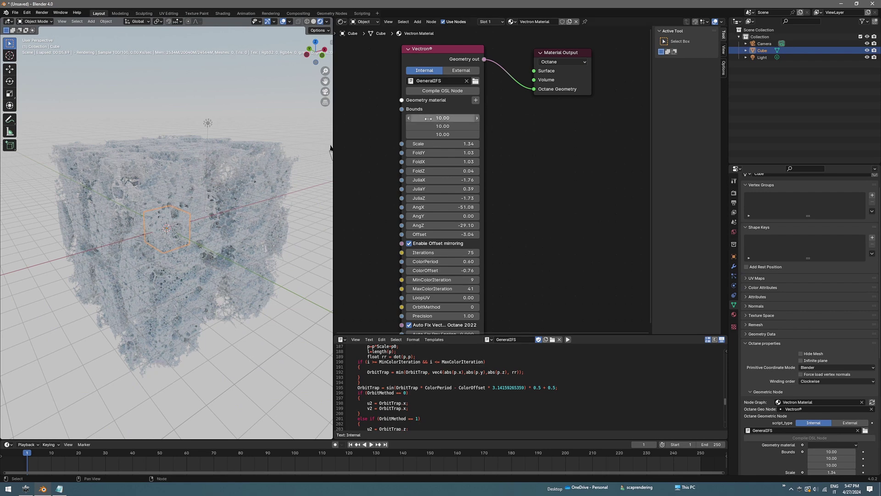
drag(428, 118, 472, 118)
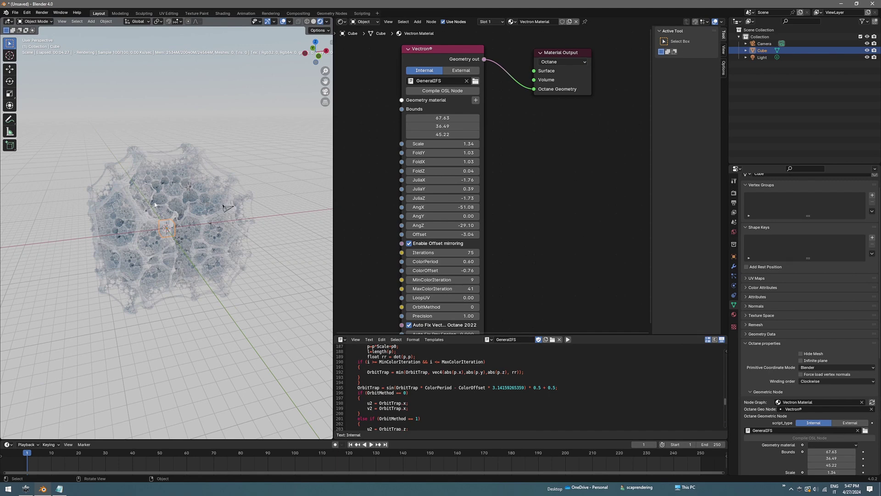
click(283, 22)
middle_drag(193, 201, 214, 212)
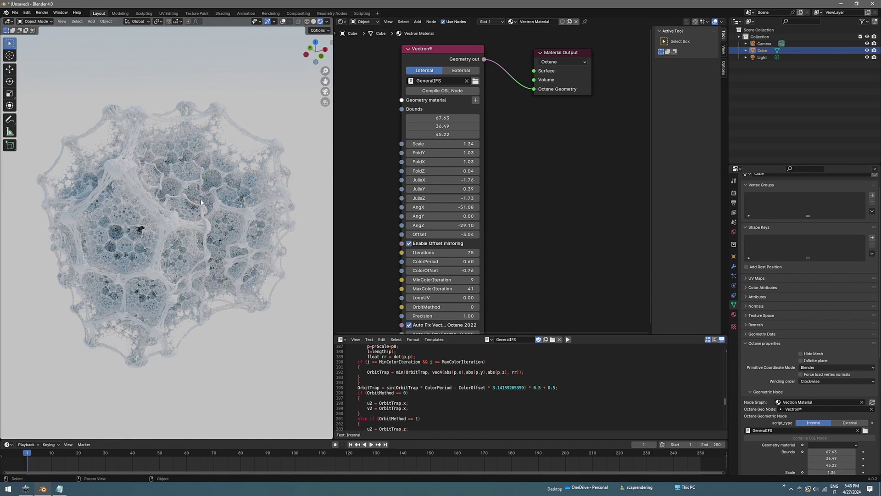
middle_drag(198, 199, 247, 193)
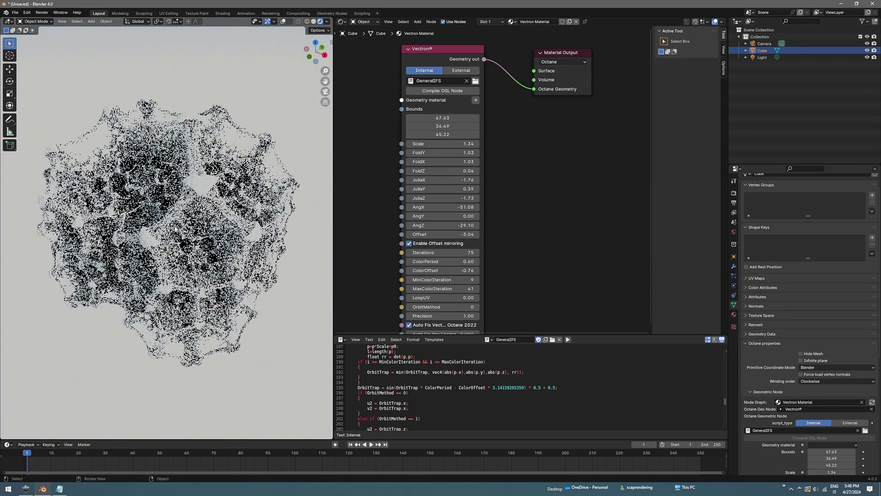
Switch the node editor to World shaders and turn the Daylight sun to backlight the fractal.
click(365, 22)
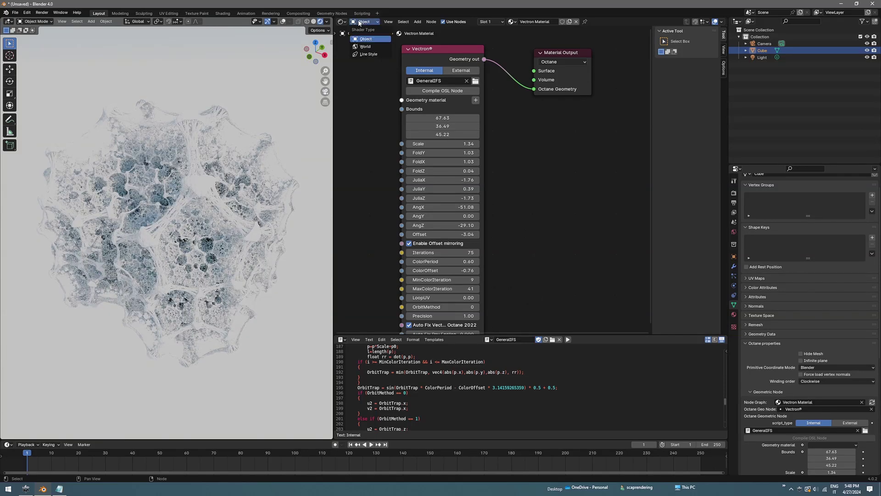
click(366, 46)
middle_drag(548, 154, 540, 169)
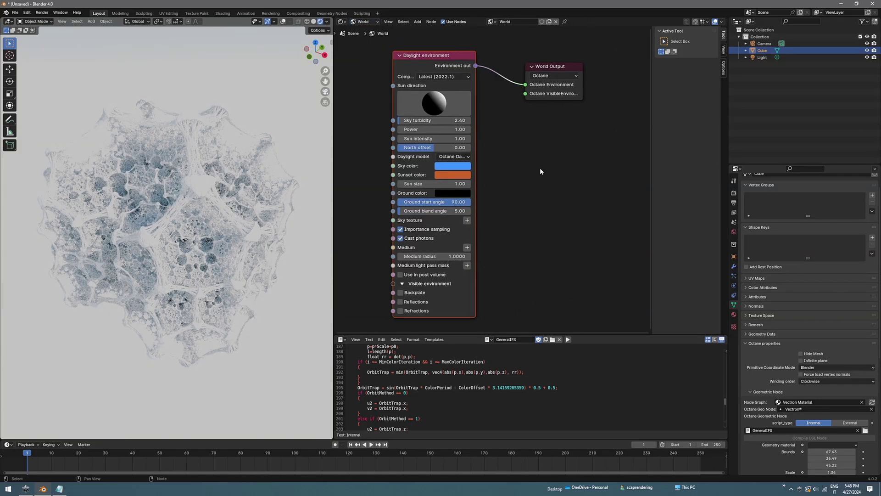
mouse_move(441, 101)
mouse_down()
mouse_move(458, 101)
mouse_move(436, 103)
mouse_move(446, 99)
mouse_move(454, 116)
mouse_move(439, 99)
mouse_move(457, 99)
mouse_up()
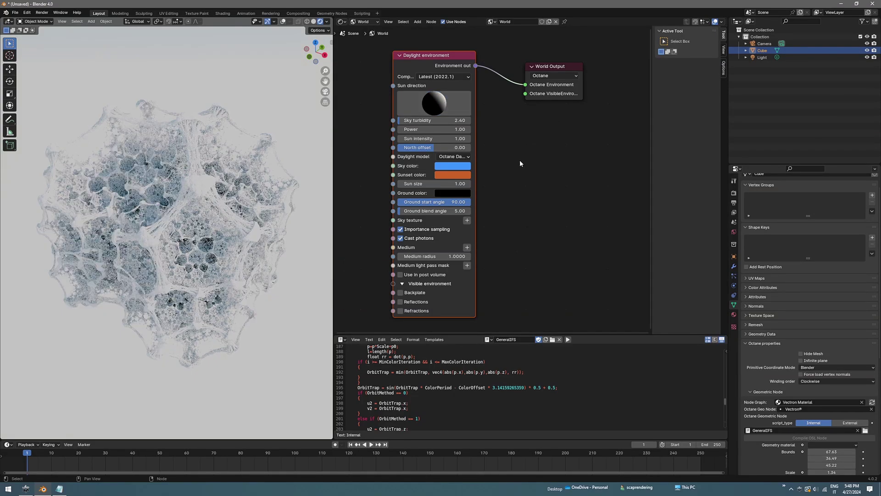
drag(502, 333, 507, 390)
Move World Output beside the Daylight node and return to the cube's Object shader nodes.
key(Home)
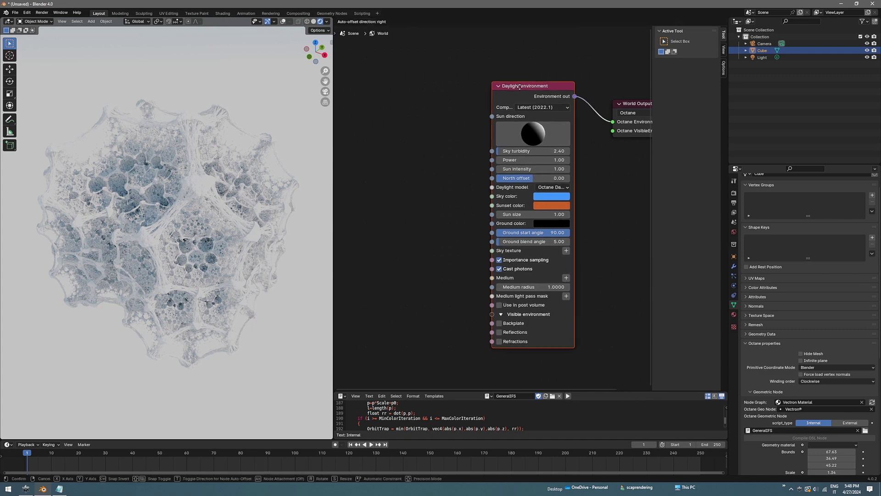
drag(629, 97, 597, 90)
click(363, 22)
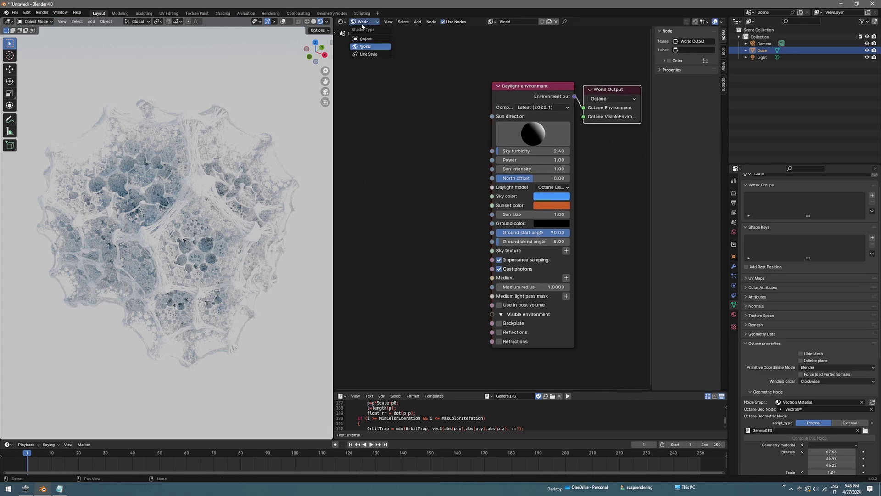
click(368, 40)
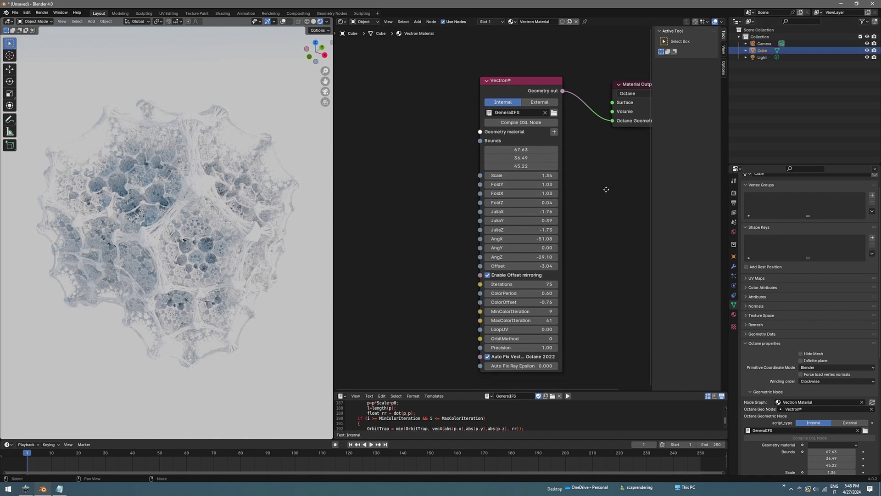
Add a Diffuse material node via search and wire its Material output into Vectron's Geometry material.
scroll(415, 133, down, 2)
key(shift+a)
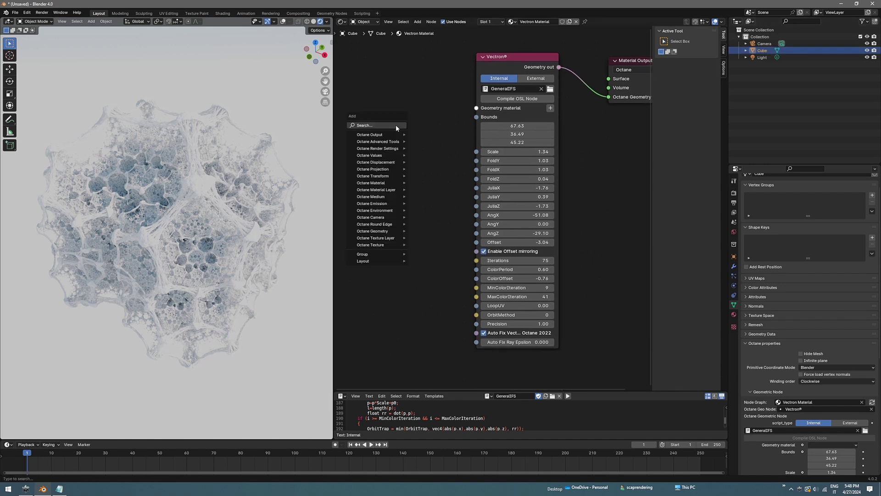
click(396, 124)
text(diffu)
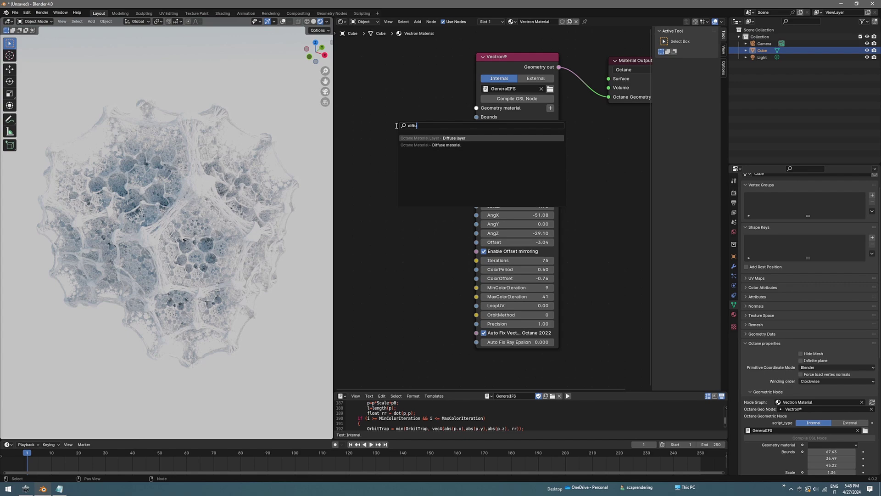
key(Down)
key(Return)
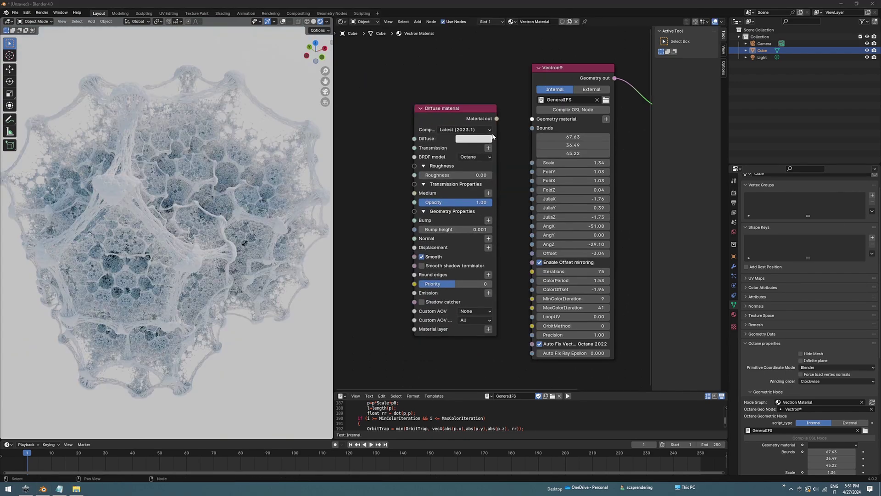
drag(495, 118, 533, 119)
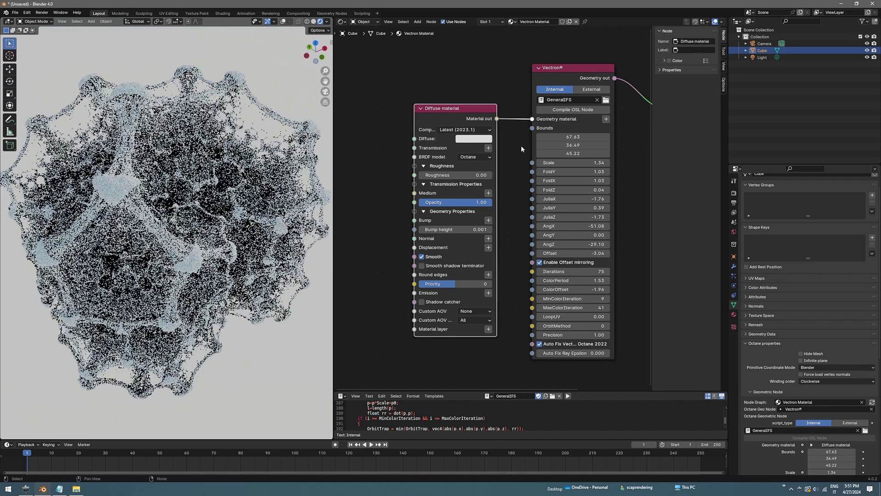
middle_drag(550, 153, 604, 151)
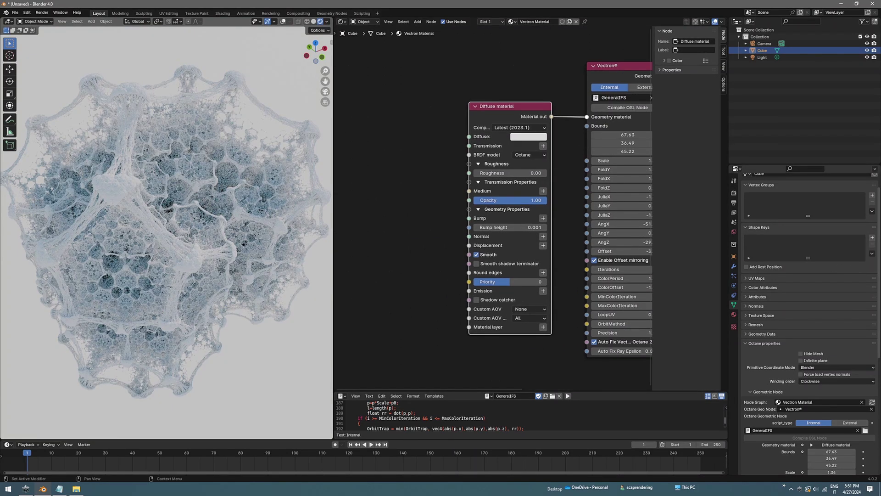
Bring in EssenceGradients.00003.png as an RGB image node feeding the Diffuse material's colour.
key(alt+Tab)
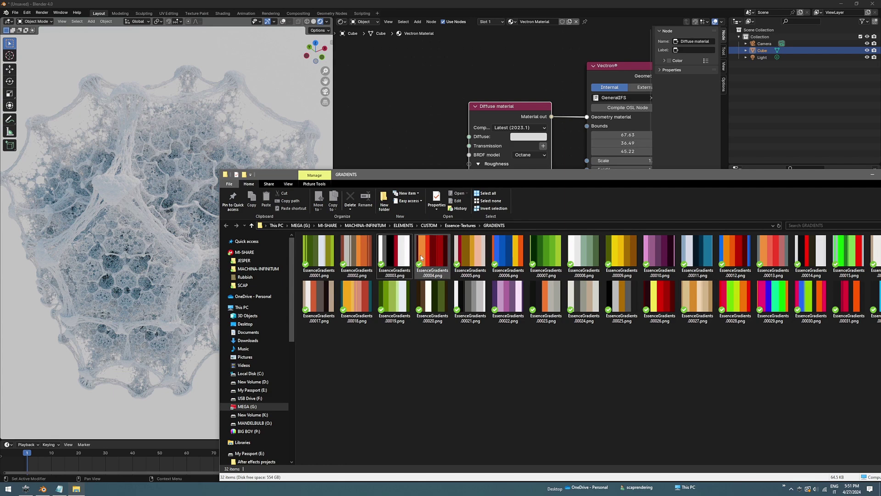
ctrl+click(397, 257)
drag(398, 257, 376, 134)
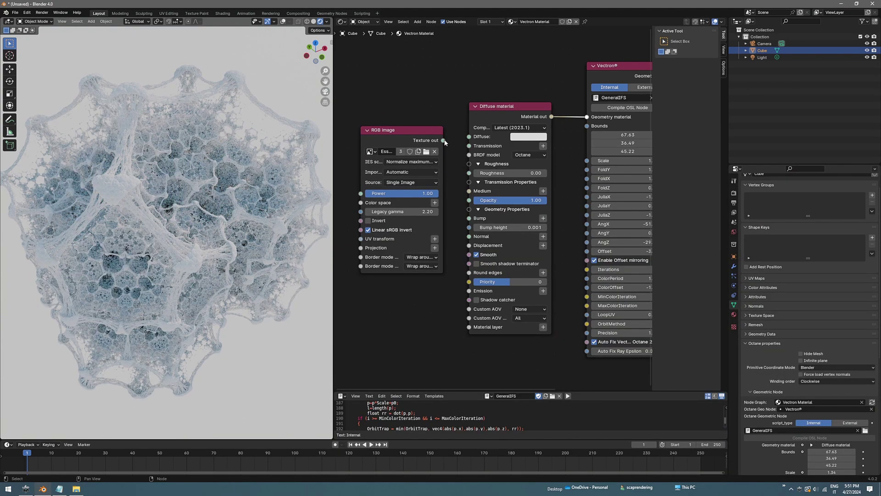
drag(443, 140, 468, 137)
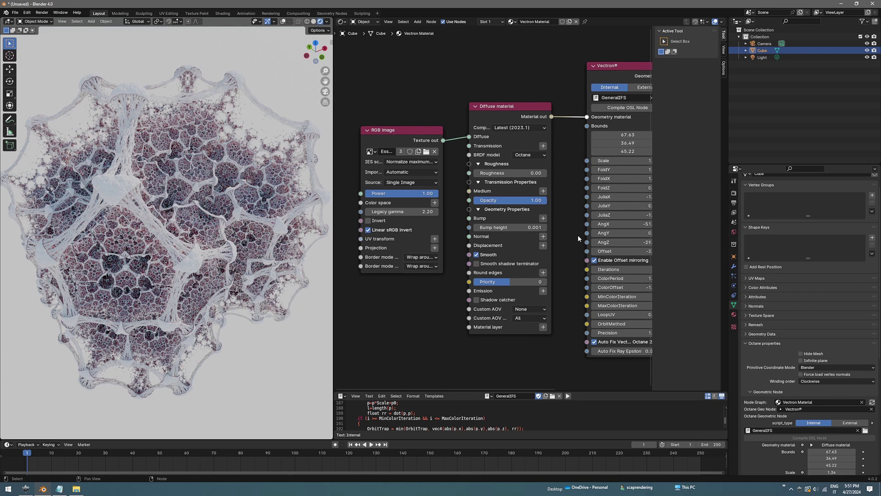
middle_drag(578, 238, 450, 226)
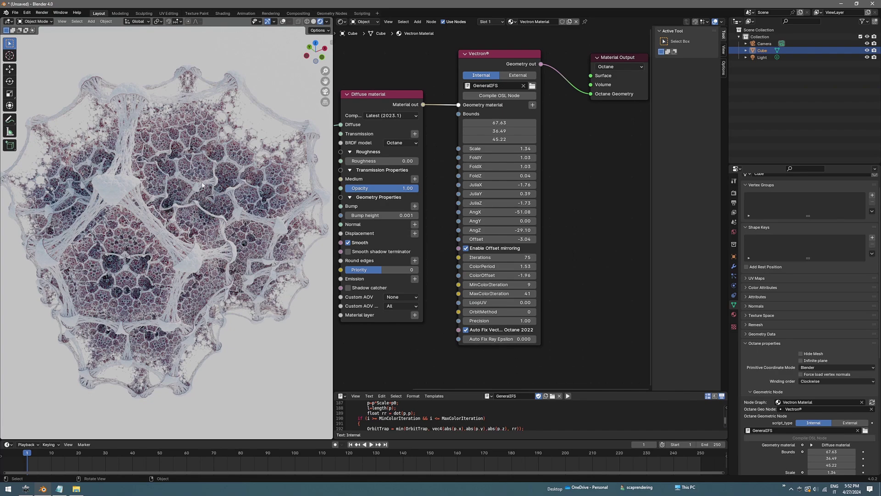
Test other AngX values, keep AngX -51.08 and AngY 0.00, and widen the 3D viewport.
middle_drag(233, 229, 256, 226)
mouse_move(477, 211)
mouse_down()
mouse_move(498, 212)
mouse_move(482, 211)
mouse_move(495, 221)
mouse_move(477, 221)
mouse_up()
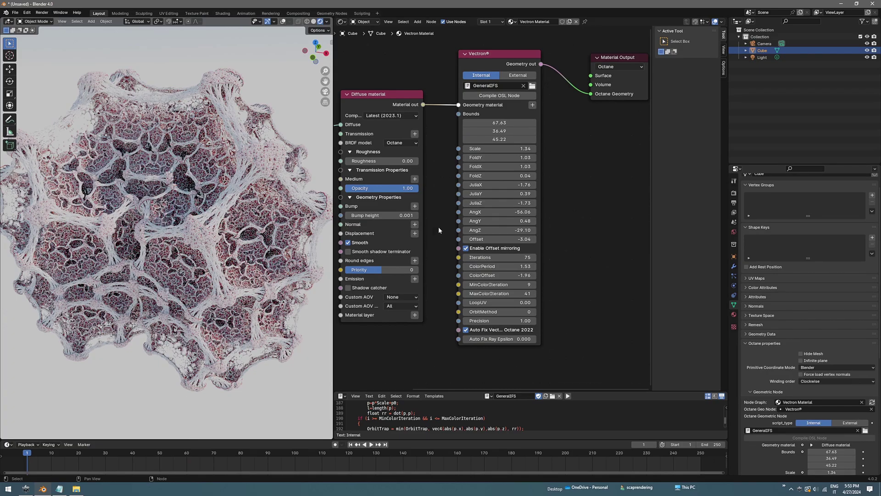
middle_drag(209, 225, 264, 219)
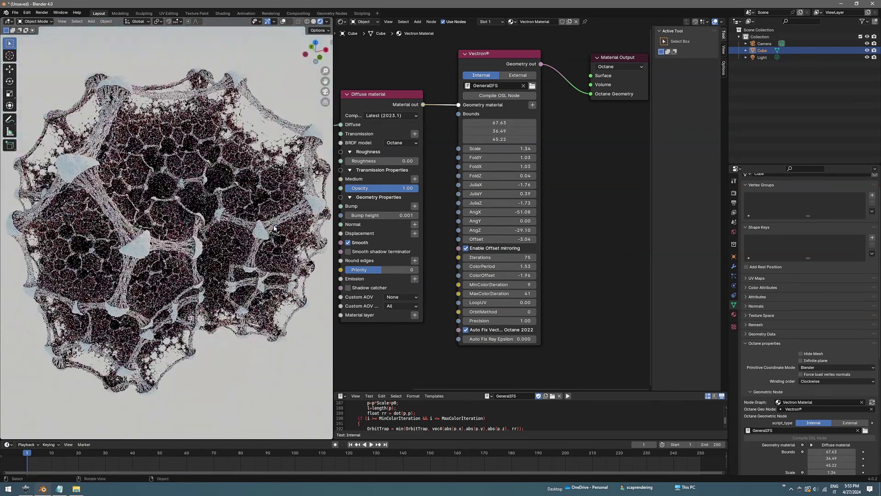
drag(333, 137, 404, 136)
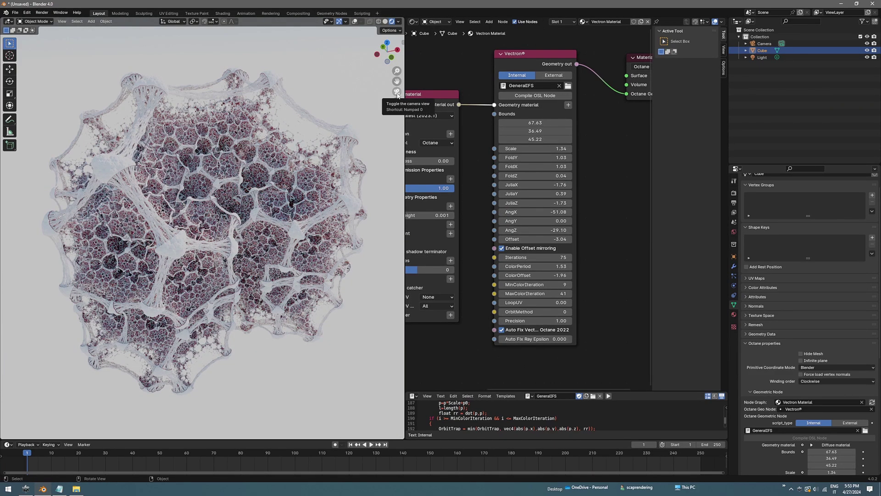
View through the scene camera and open a widened Octane sidebar with Imager/Postprocess preview options.
click(397, 94)
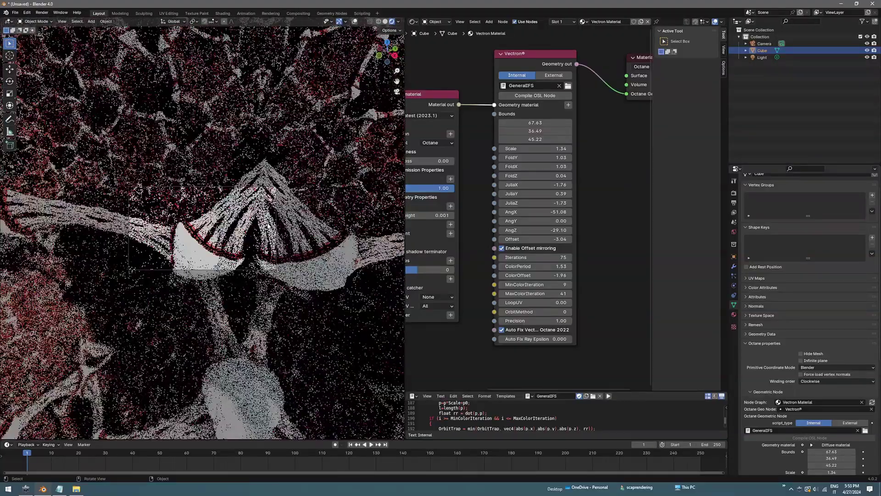
scroll(268, 226, up, 1)
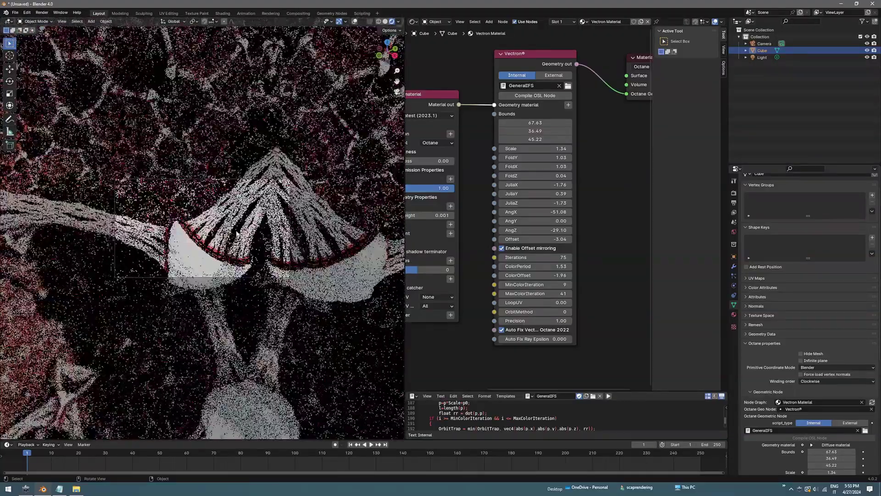
scroll(236, 233, up, 5)
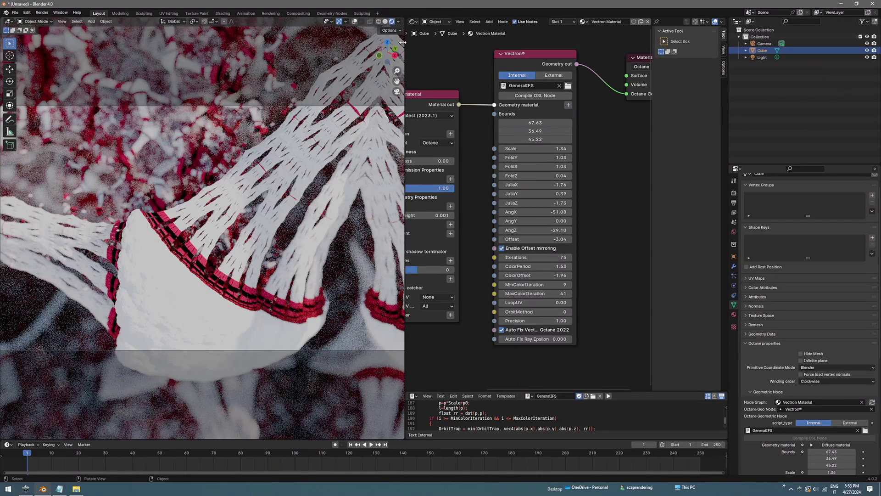
drag(402, 42, 393, 48)
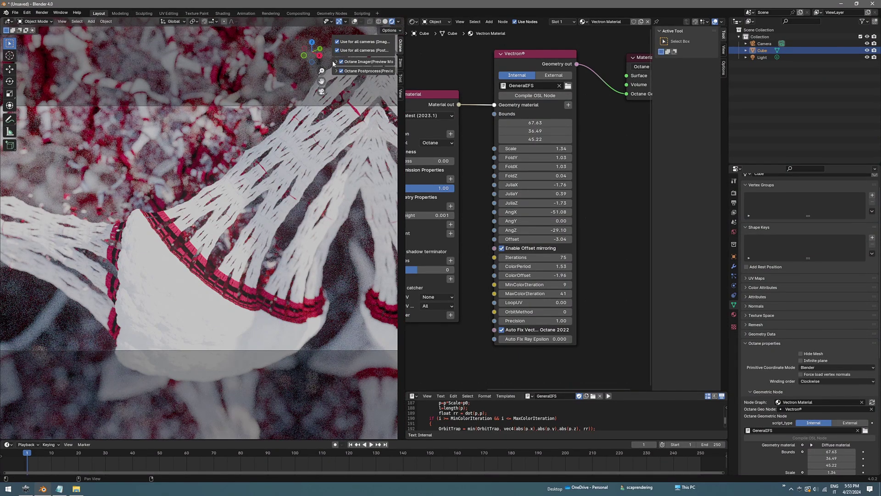
drag(333, 61, 282, 62)
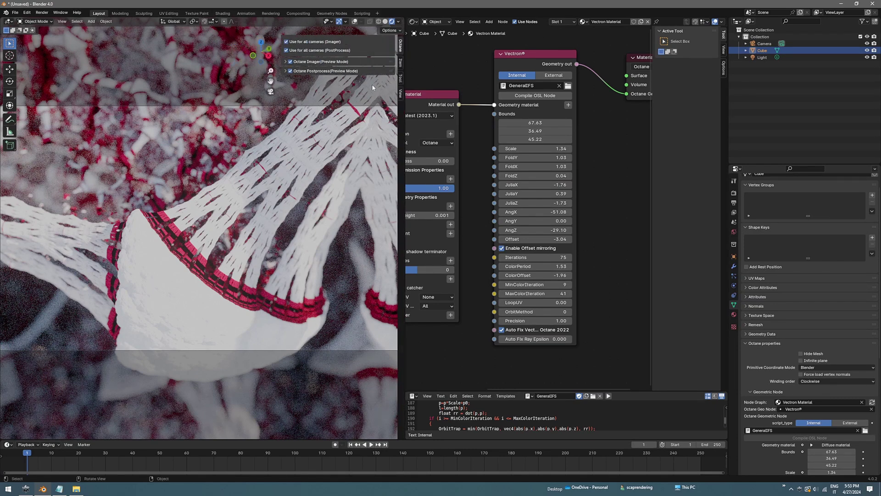
Enable the View tab's Local Camera lock to the scene camera and orbit around the fractal.
click(400, 63)
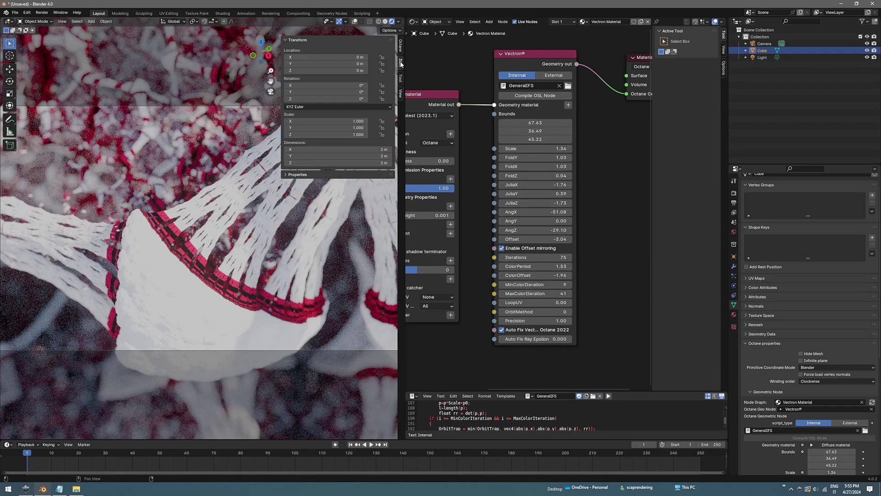
click(400, 94)
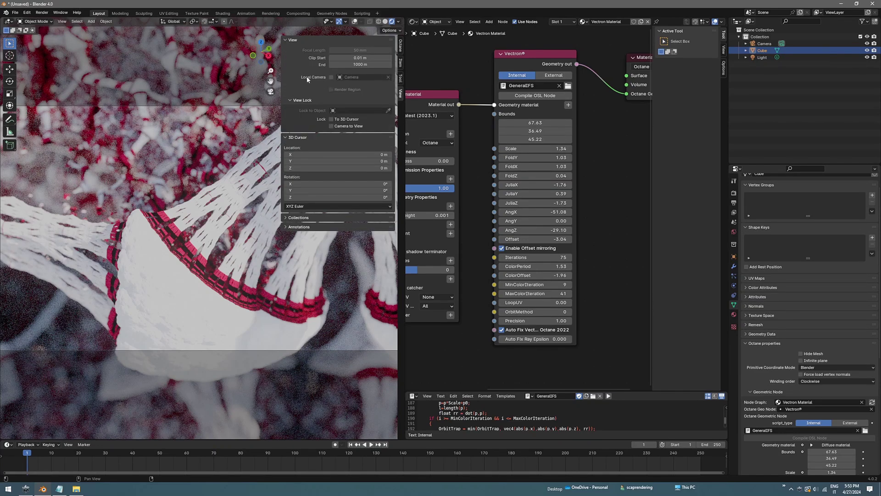
click(331, 77)
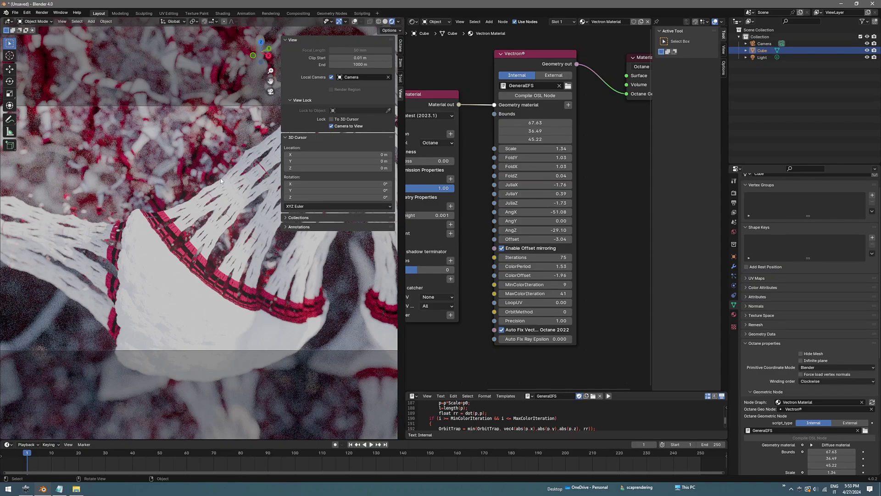
middle_drag(220, 181, 204, 191)
scroll(205, 190, down, 5)
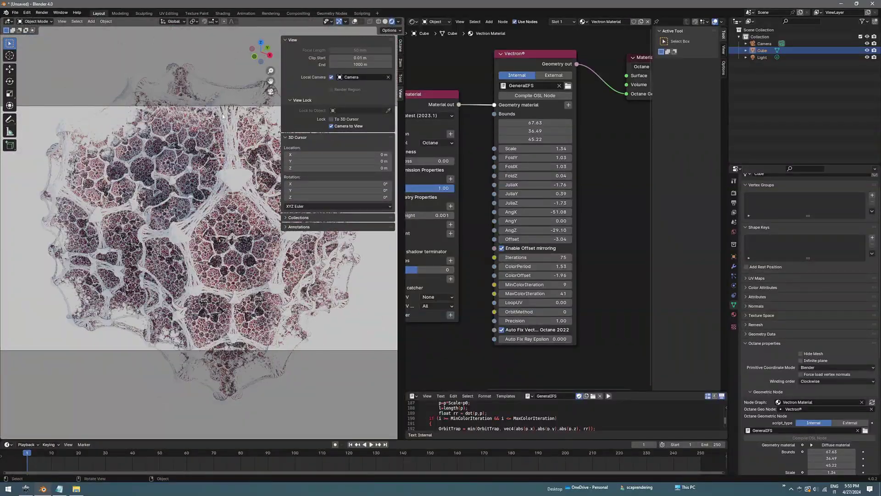
Hide the sidebar and reframe the camera so the whole fractal fits inside its frame.
key(n)
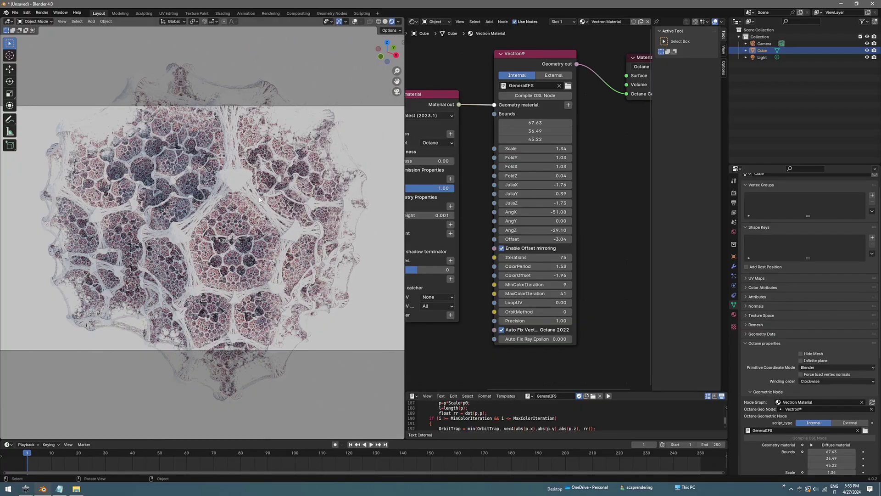
middle_drag(207, 205, 205, 186)
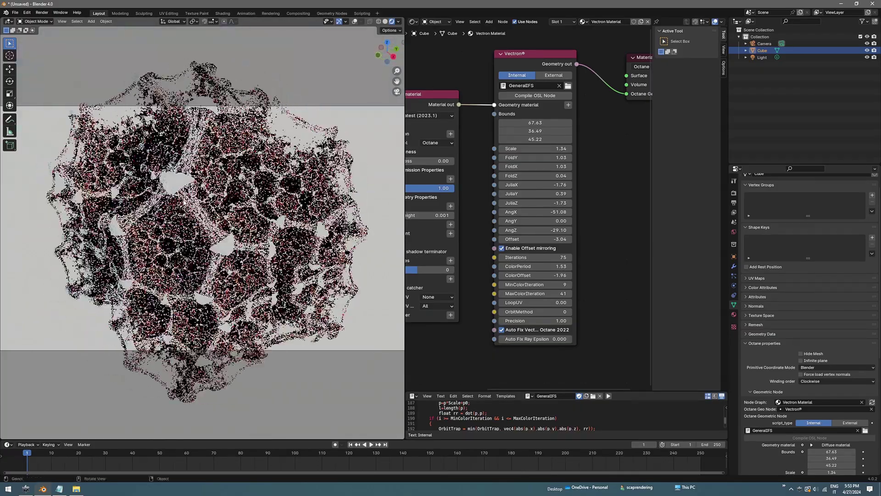
click(397, 92)
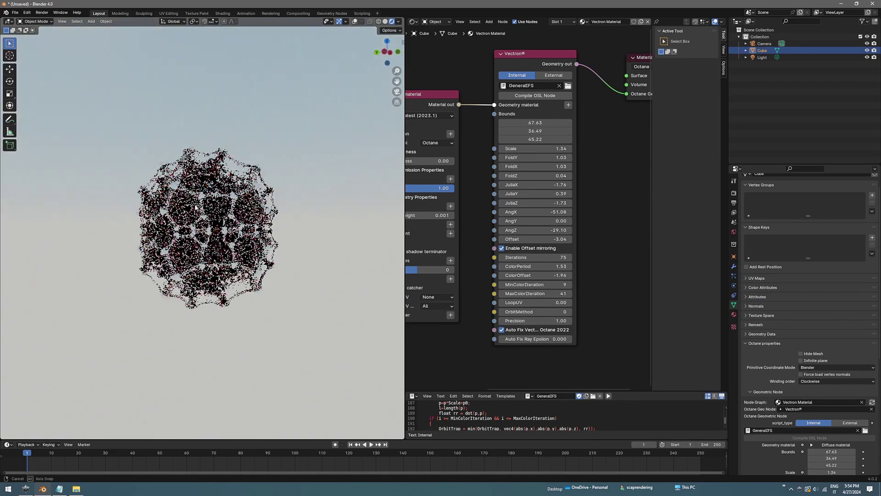
scroll(188, 219, up, 8)
scroll(170, 257, down, 2)
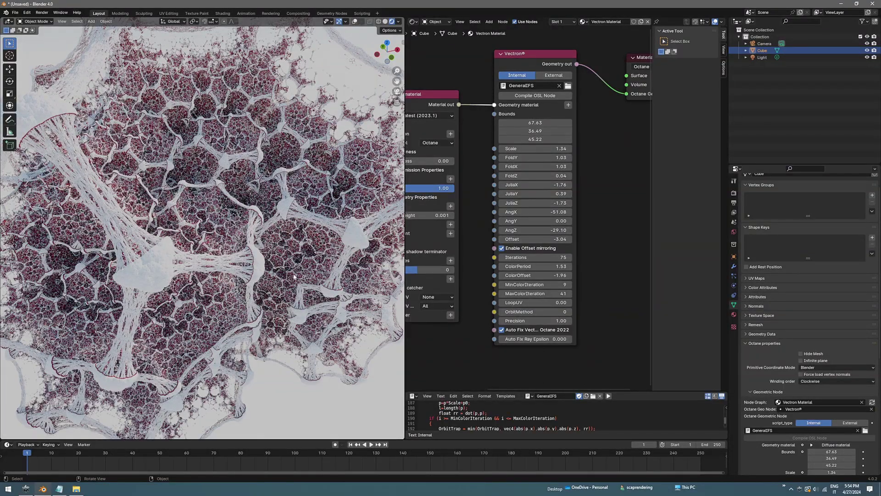
click(397, 92)
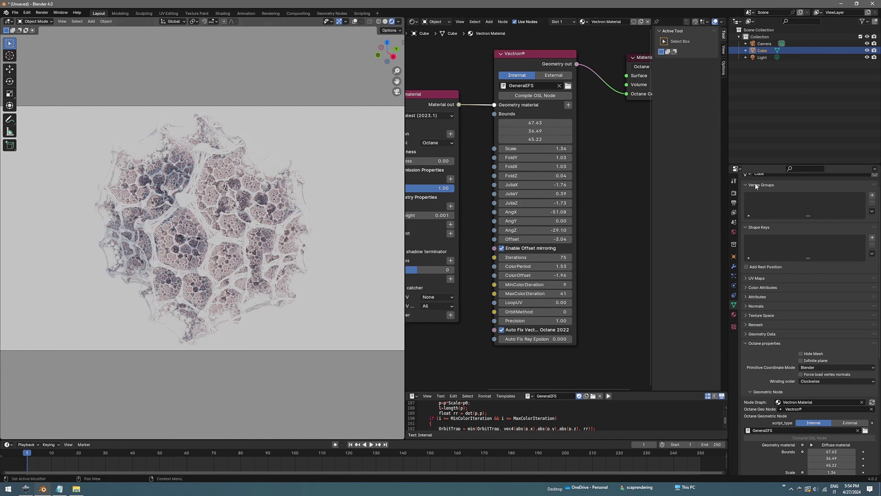
Select the Camera and set its Viewport Display Passepartout to 1.000.
click(763, 44)
click(747, 327)
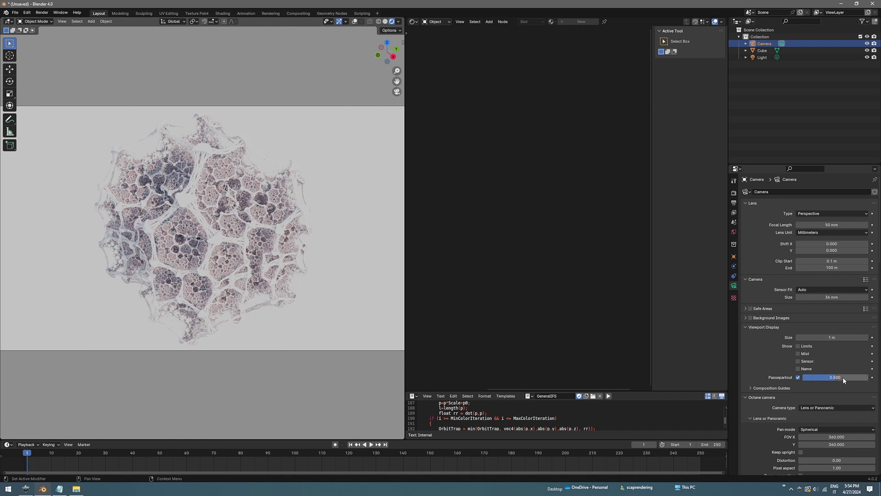
drag(842, 377, 867, 377)
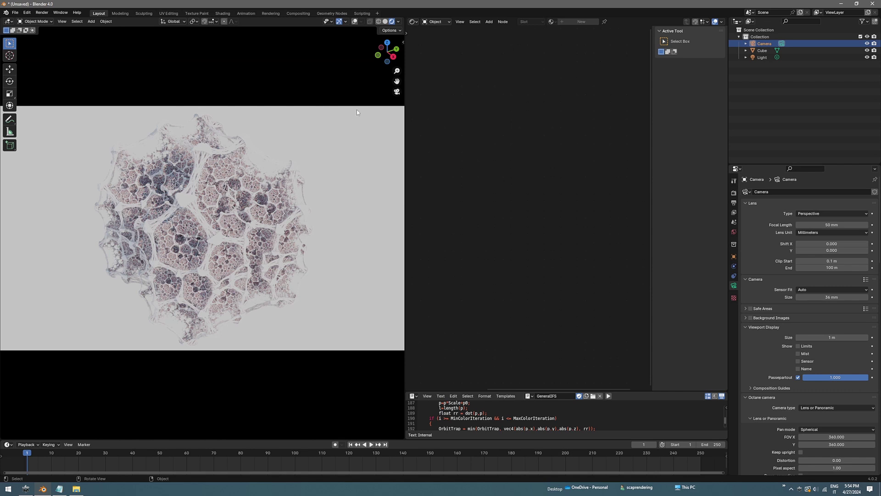
In the Octane Imager preview settings, set exposure 0.70 and enable ACES tone mapping and the denoiser.
click(402, 44)
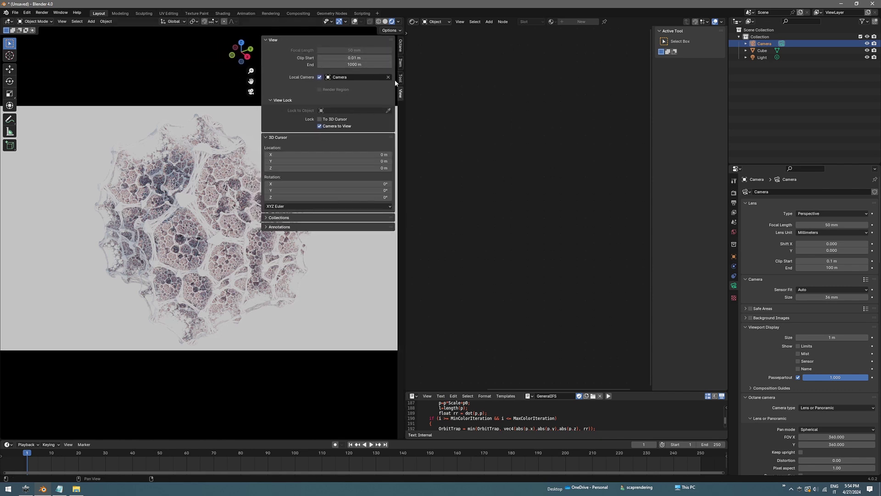
click(398, 49)
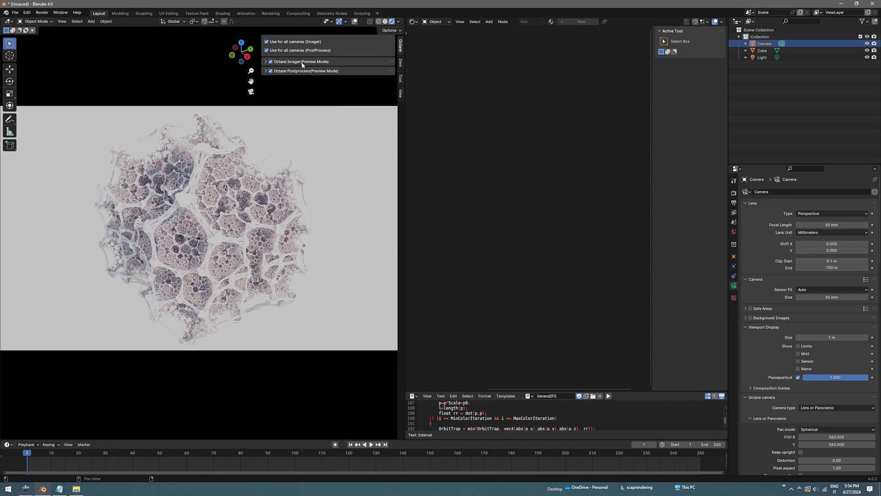
click(264, 61)
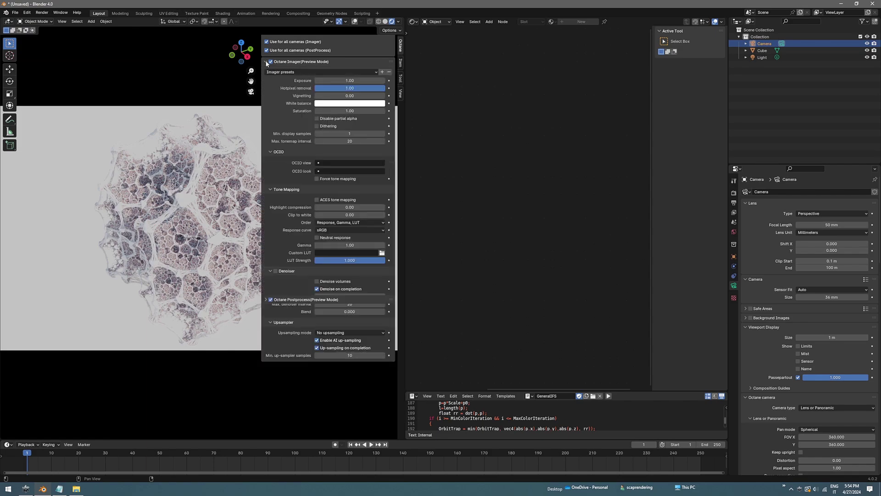
drag(404, 130, 731, 149)
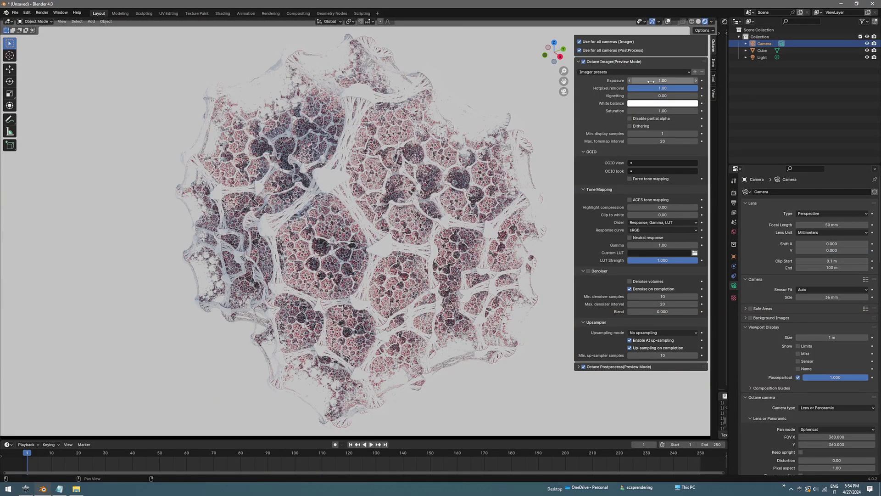
mouse_move(650, 81)
mouse_down()
mouse_move(659, 80)
mouse_move(634, 81)
mouse_move(643, 81)
mouse_up()
click(629, 199)
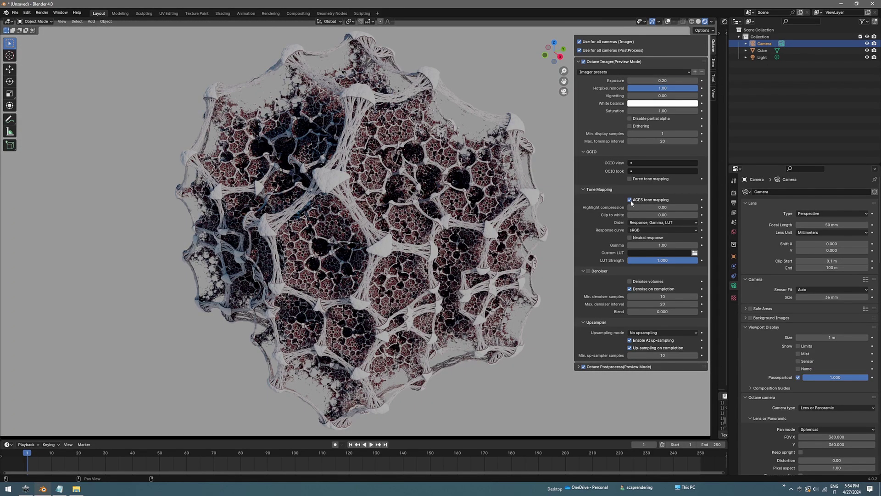
drag(657, 81, 679, 81)
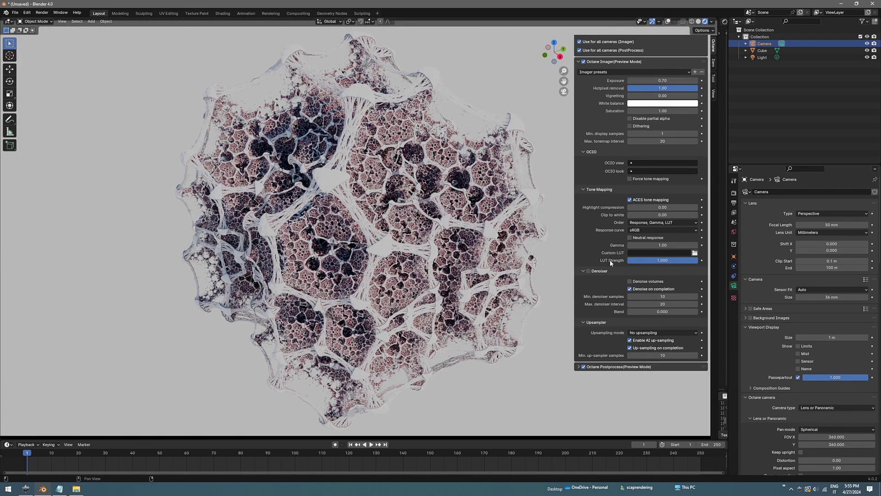
click(588, 271)
Expand the Postprocess preview settings and try chromatic aberration at 1.00.
click(602, 367)
scroll(598, 343, down, 3)
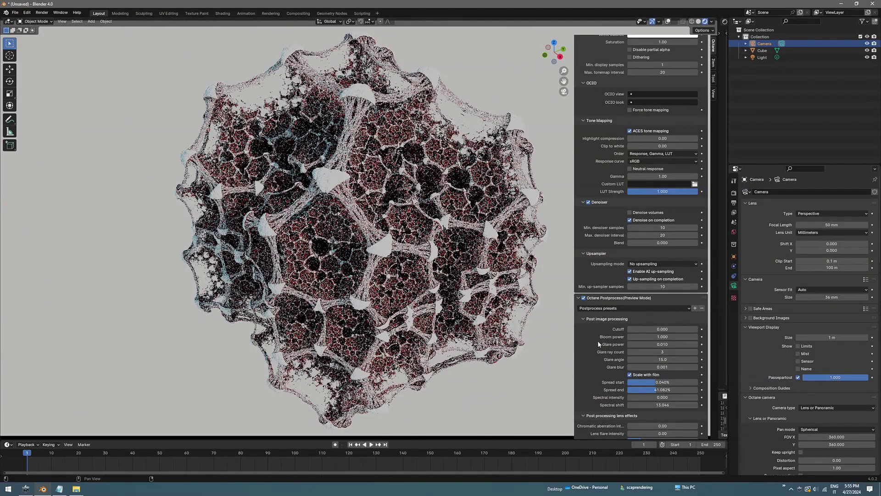
scroll(596, 370, down, 2)
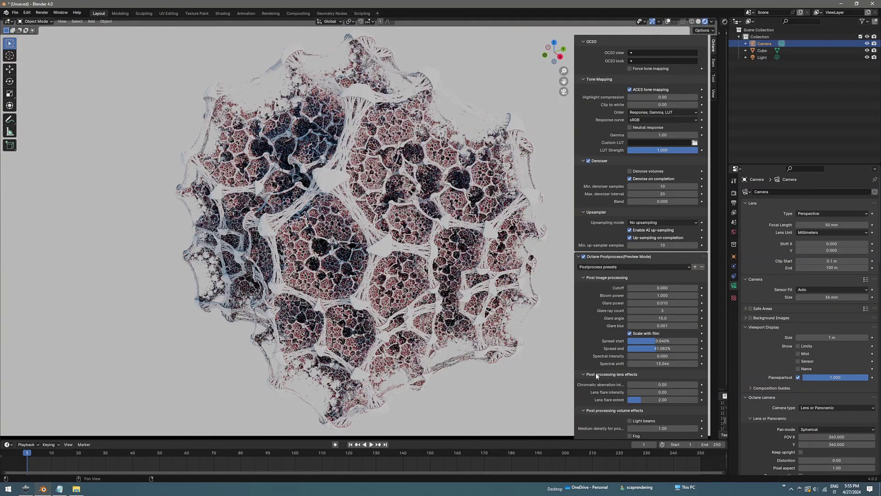
scroll(597, 376, down, 2)
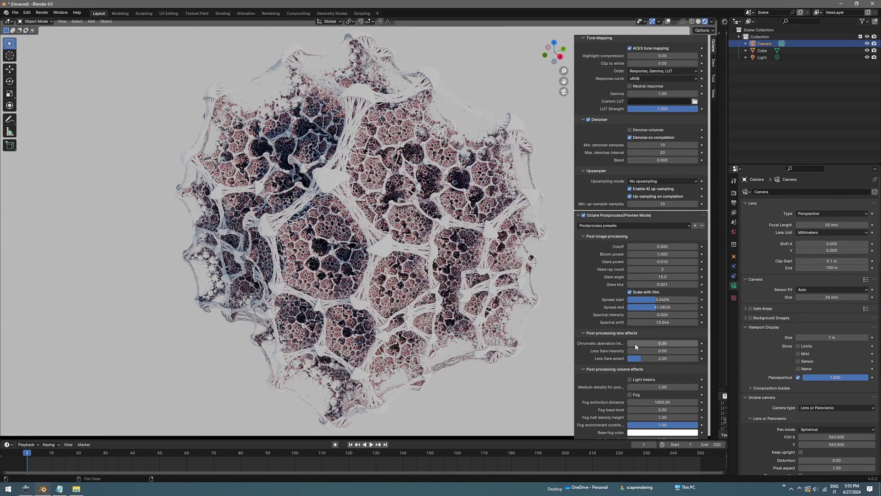
mouse_move(635, 343)
mouse_down()
mouse_move(691, 343)
mouse_move(648, 344)
mouse_up()
scroll(287, 230, up, 6)
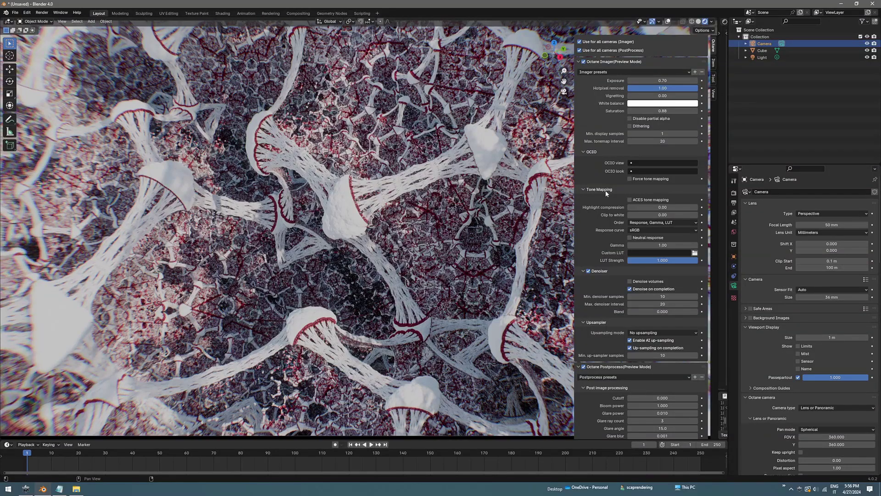
Enlarge the Render Properties panel and scroll down to the Octane Kernel settings.
click(765, 47)
drag(798, 164, 798, 85)
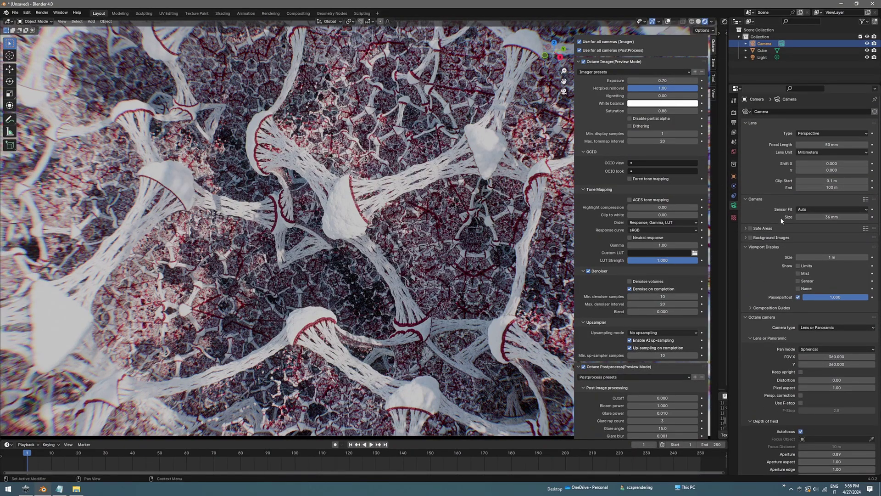
scroll(766, 267, down, 4)
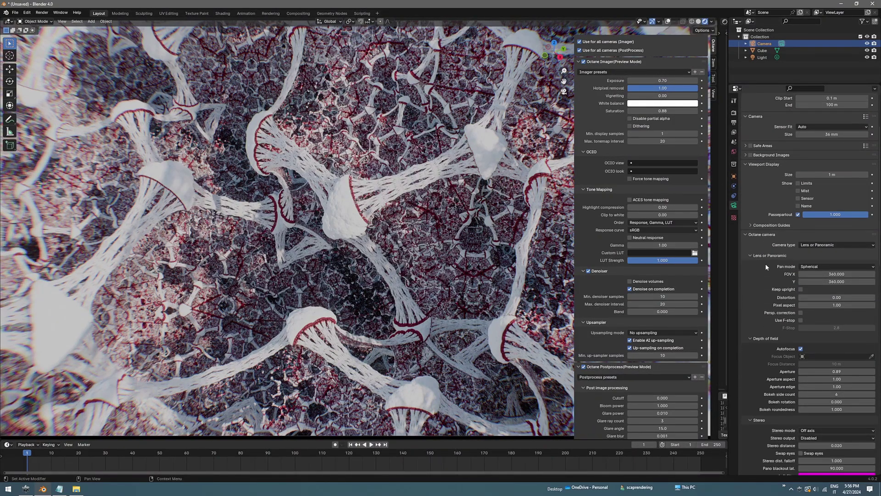
scroll(775, 290, down, 2)
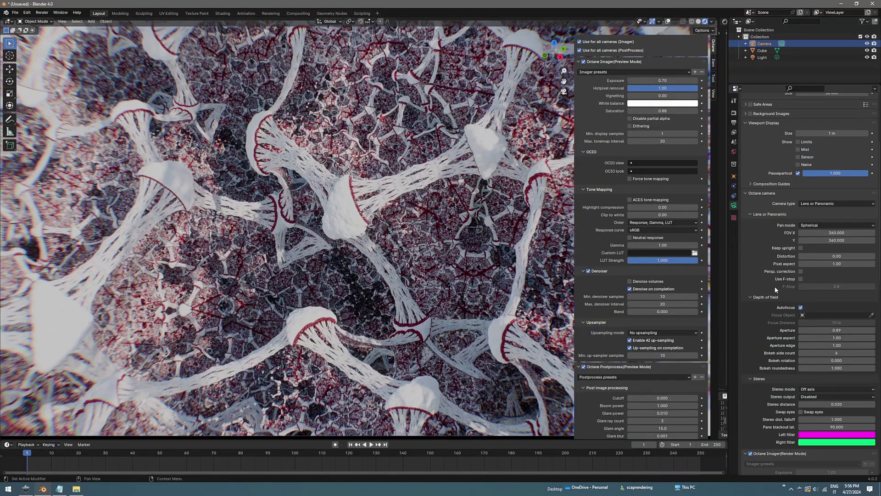
drag(826, 329, 866, 330)
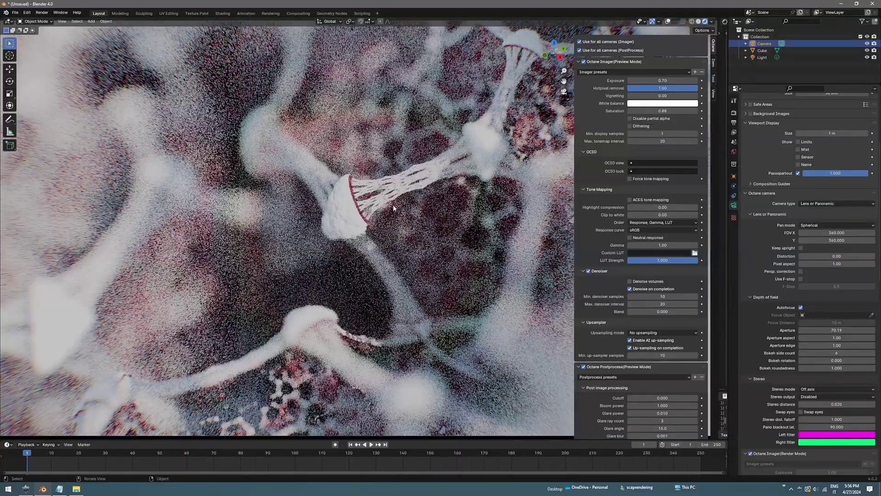
Orbit and zoom out so the whole fractal sphere fits in the viewport.
middle_drag(393, 205, 368, 208)
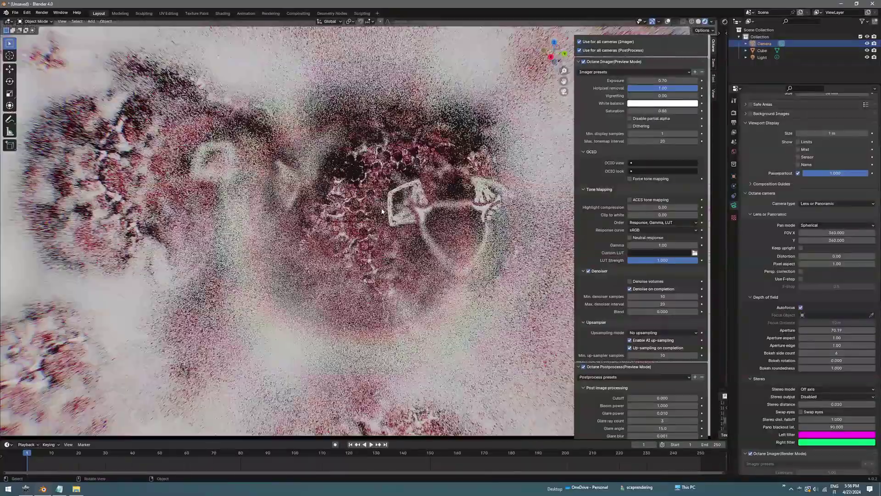
scroll(413, 220, up, 3)
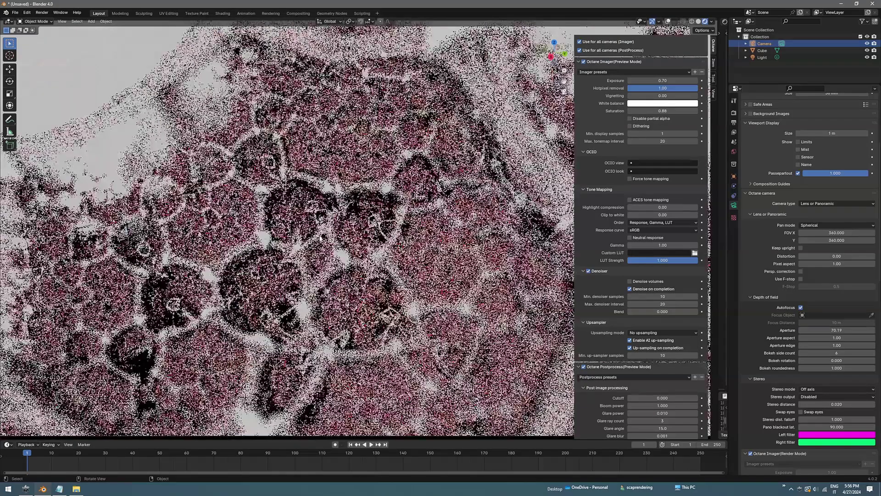
middle_drag(319, 235, 436, 278)
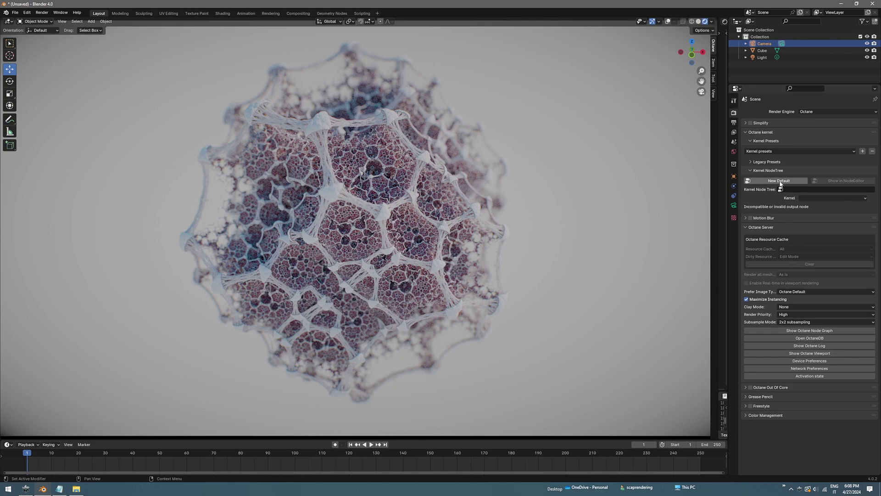
Create a New Default kernel node tree, close the node editor, and enable viewport Overlays.
click(763, 180)
click(873, 5)
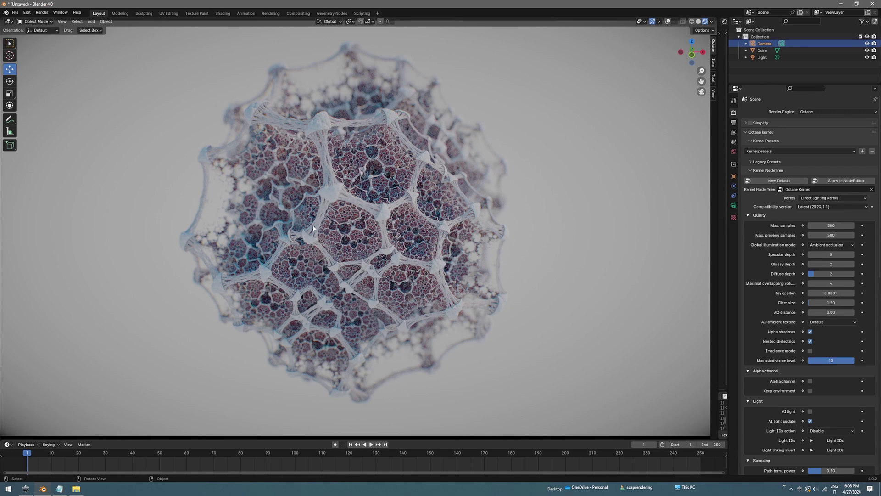
click(667, 21)
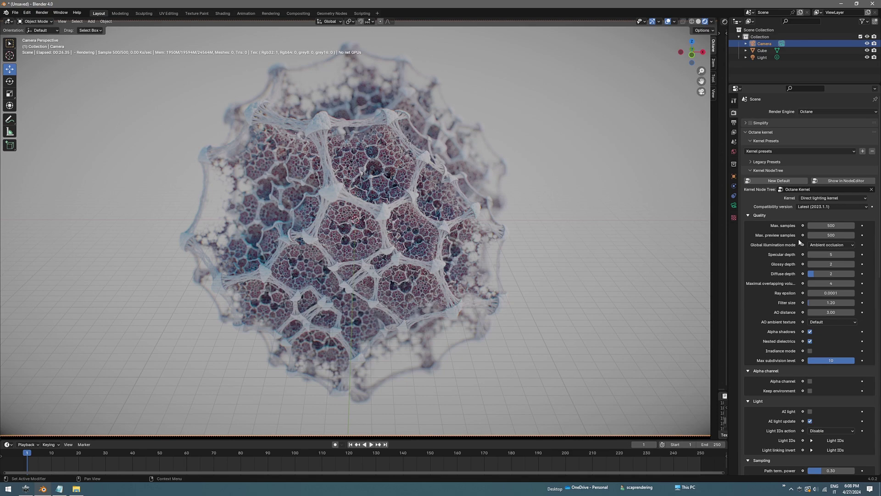
Test global illumination Off, then restore Ambient occlusion GI mode.
click(822, 246)
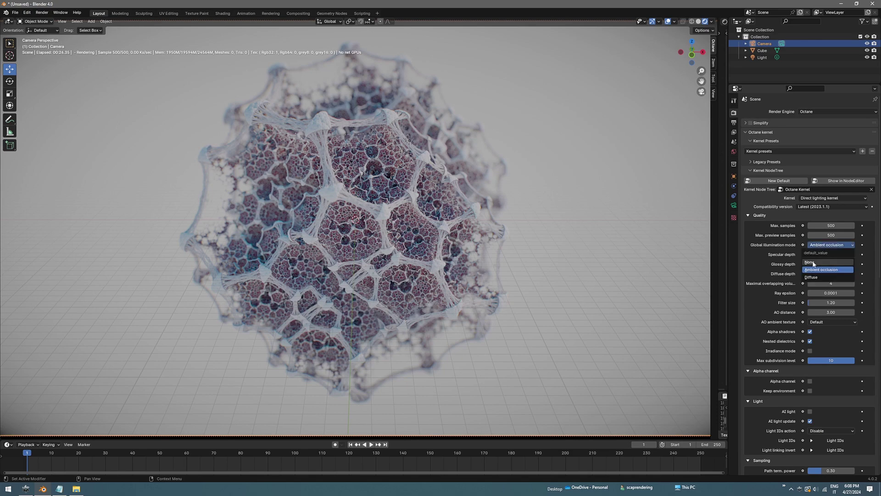
click(810, 262)
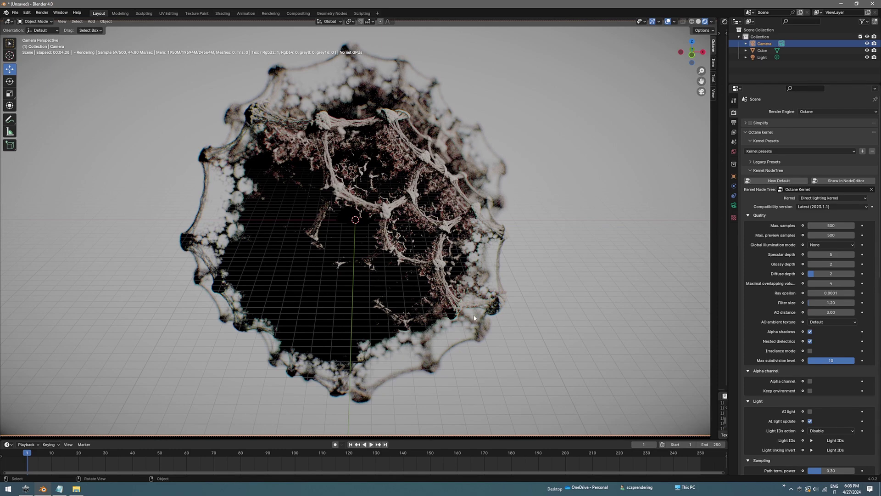
click(816, 246)
click(819, 268)
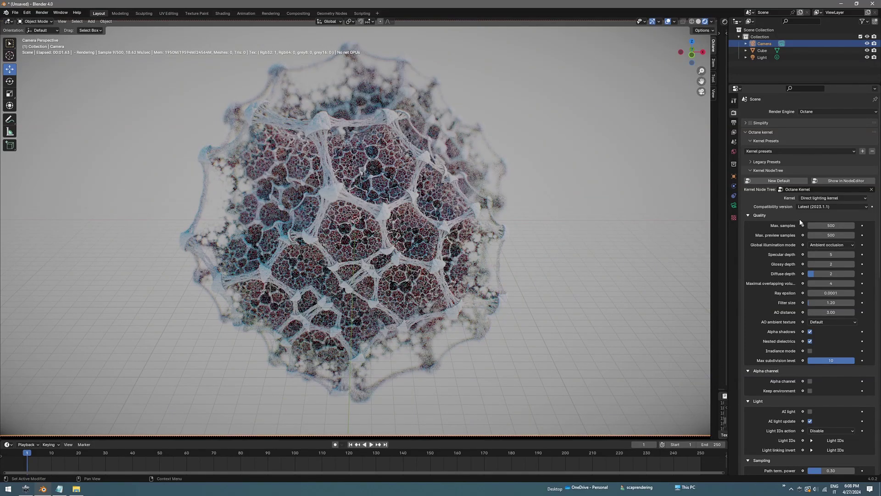
Try the Path tracing kernel, then switch back to Direct lighting.
click(810, 198)
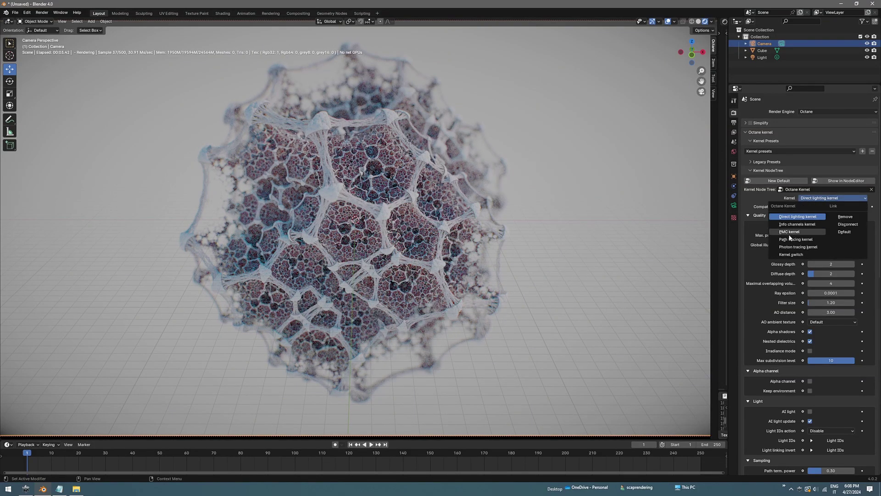
click(790, 239)
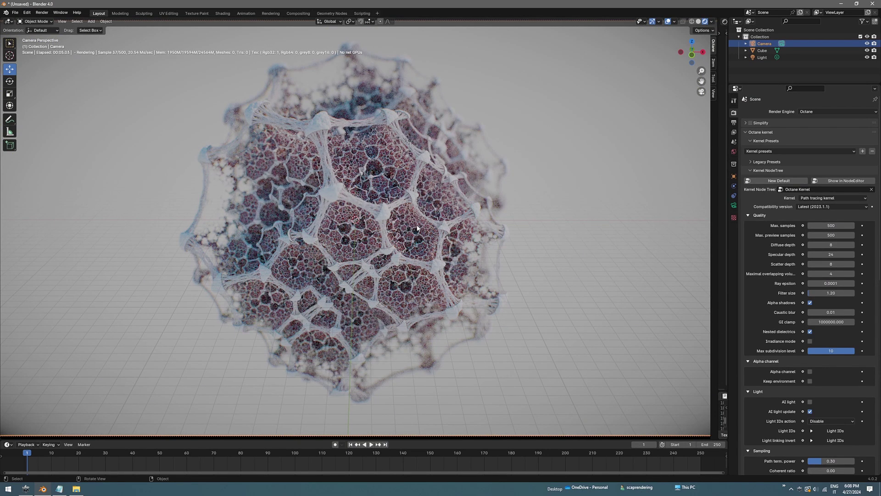
click(812, 198)
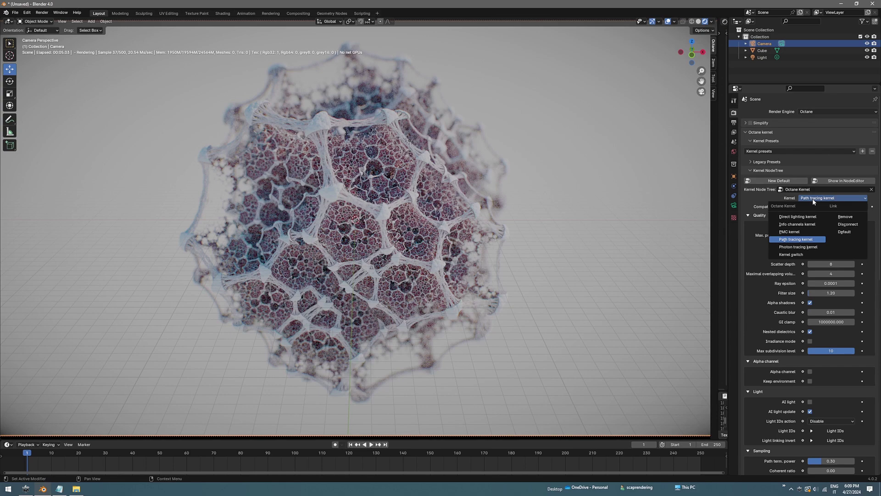
click(798, 216)
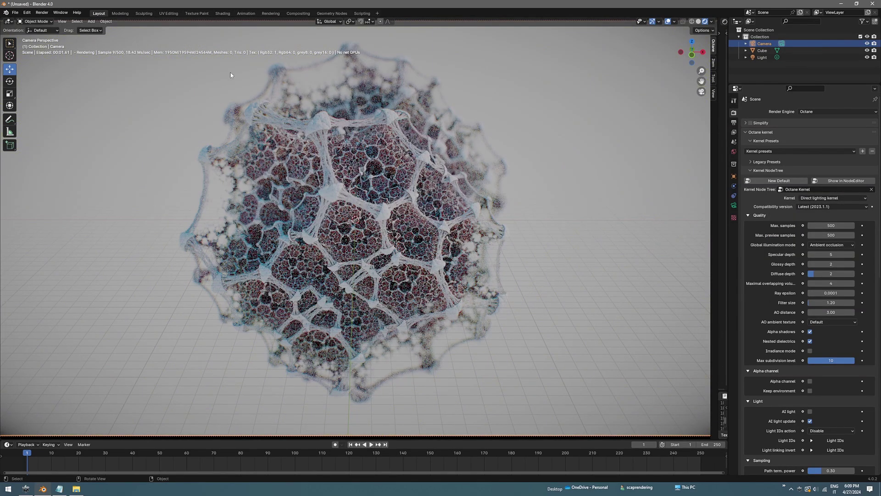
Run Render Image, reposition the Blender Render window, and open its Image menu.
click(41, 13)
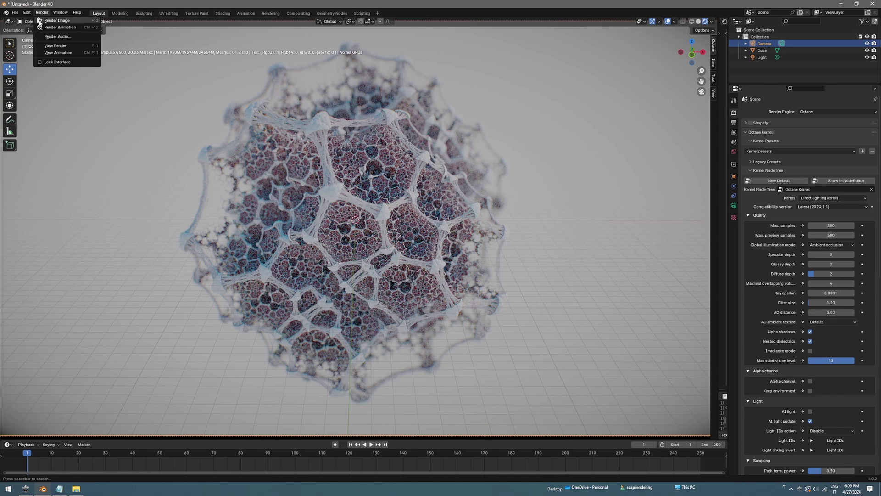
click(57, 20)
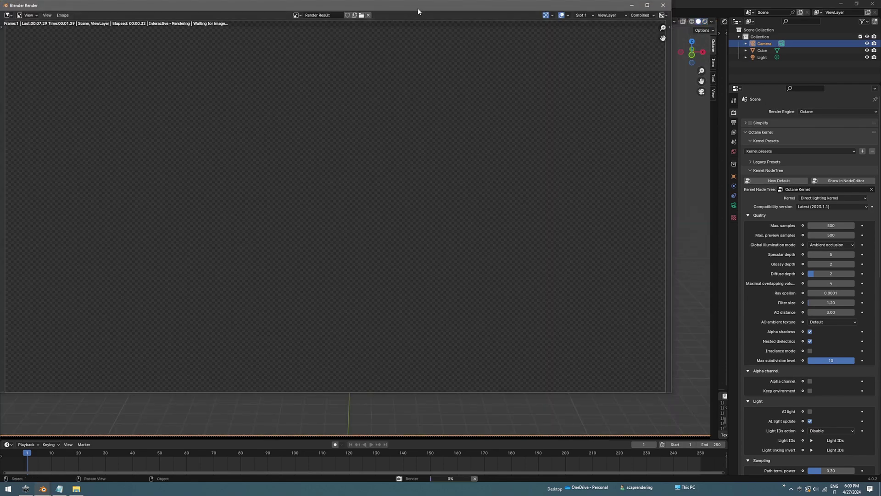
drag(418, 7, 457, 45)
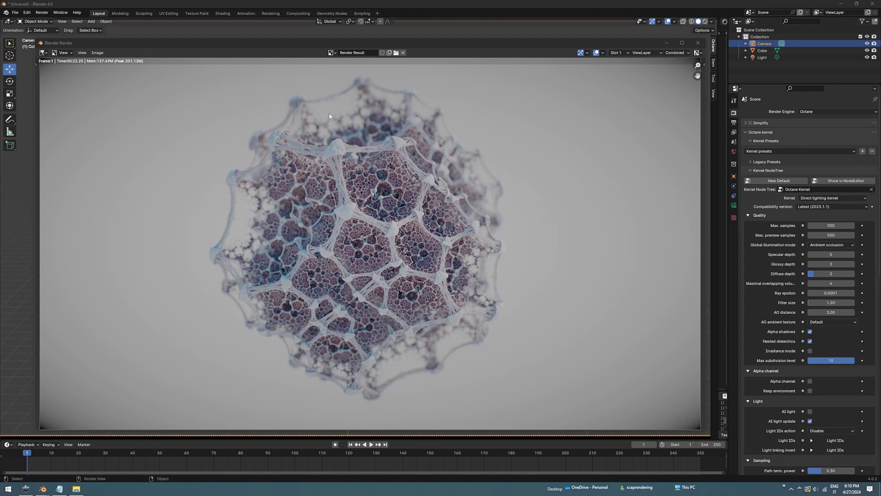
click(98, 52)
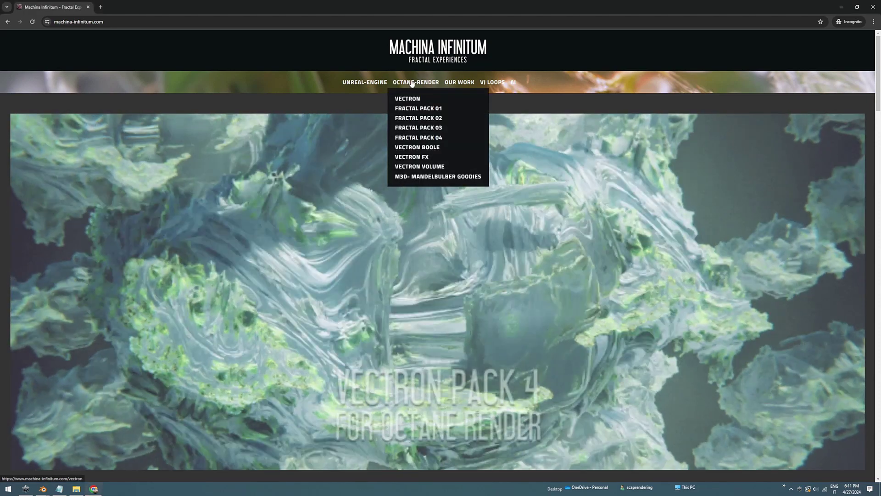
Open OCTANE-RENDER, then Vectron Pack N°4, and view an Amazing Koch image full size.
click(412, 83)
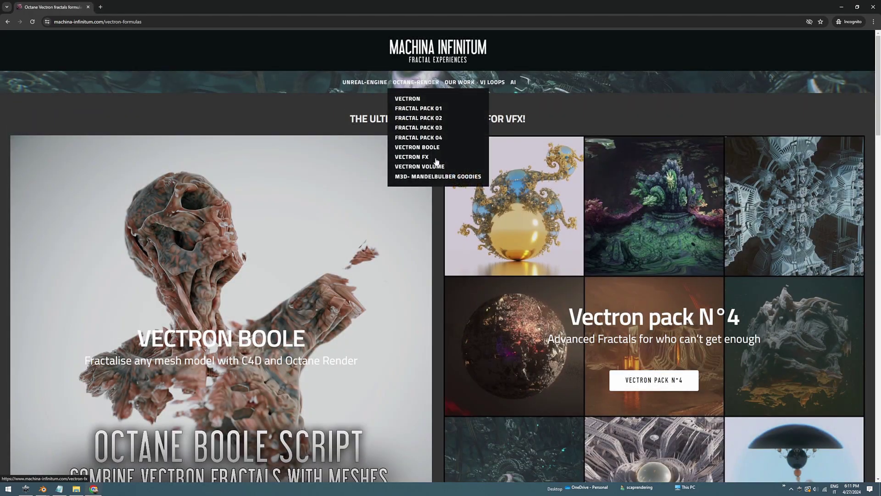
scroll(380, 259, down, 3)
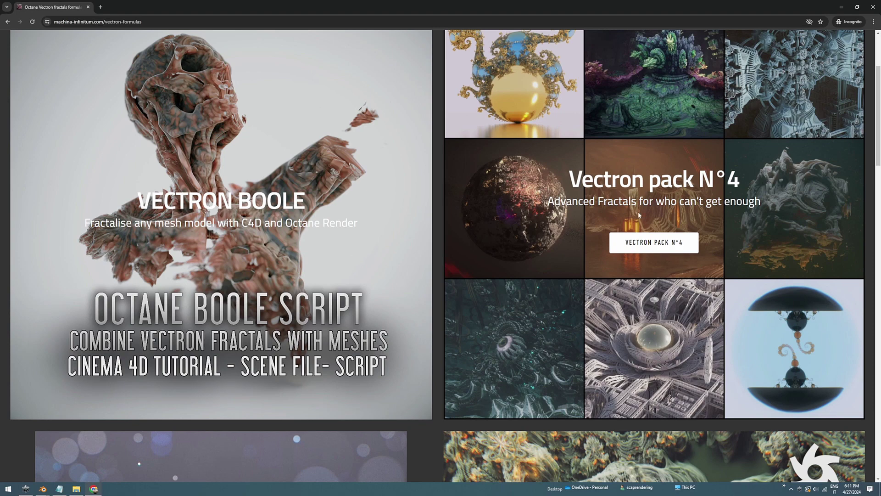
click(654, 242)
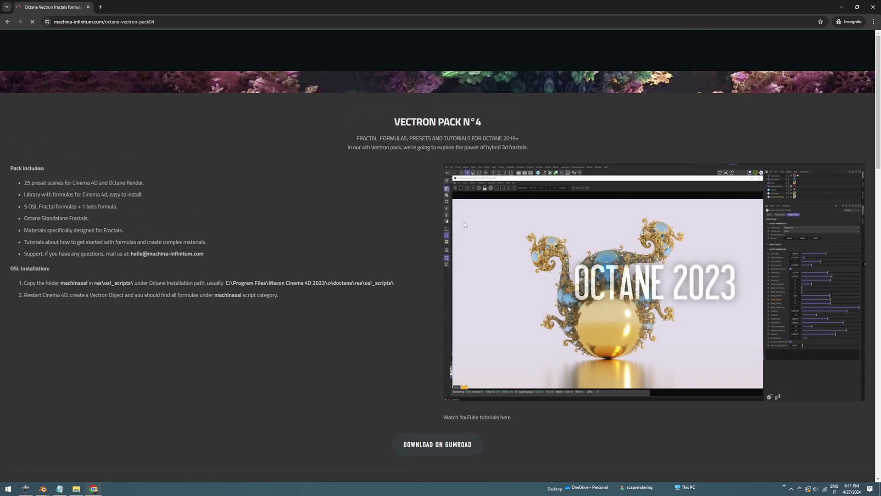
scroll(362, 212, down, 7)
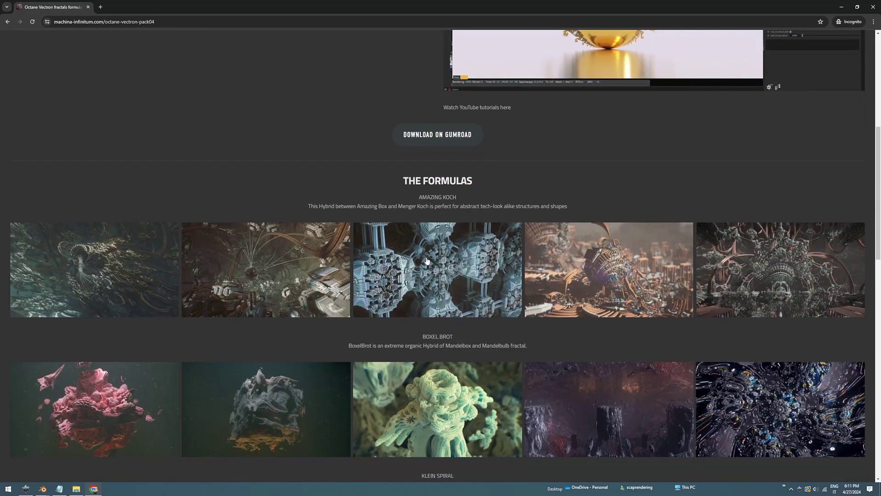
click(427, 260)
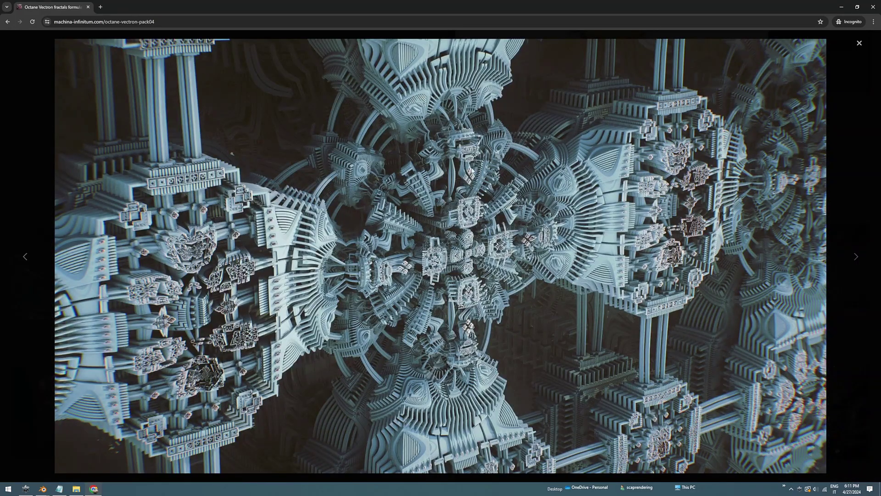
click(859, 43)
Return to the Vectron formulas page and scroll down to the free Blender and Cinema 4D samples.
scroll(521, 208, down, 7)
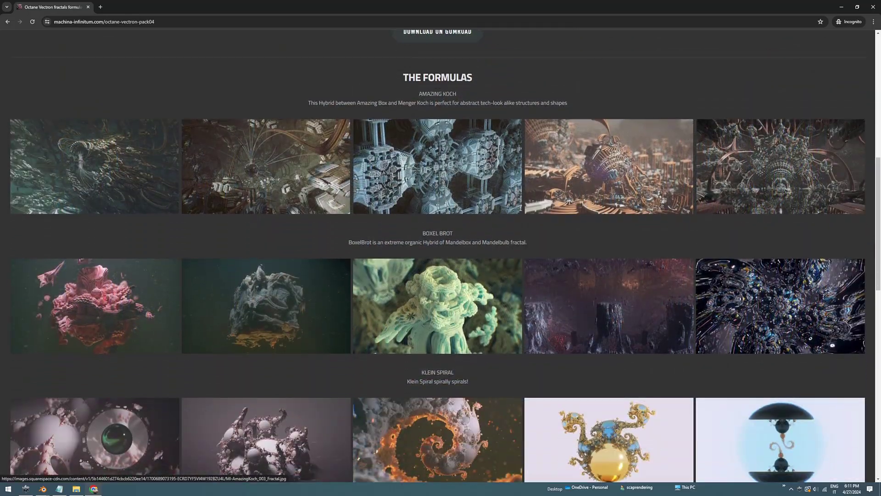
scroll(520, 207, down, 4)
key(alt+Left)
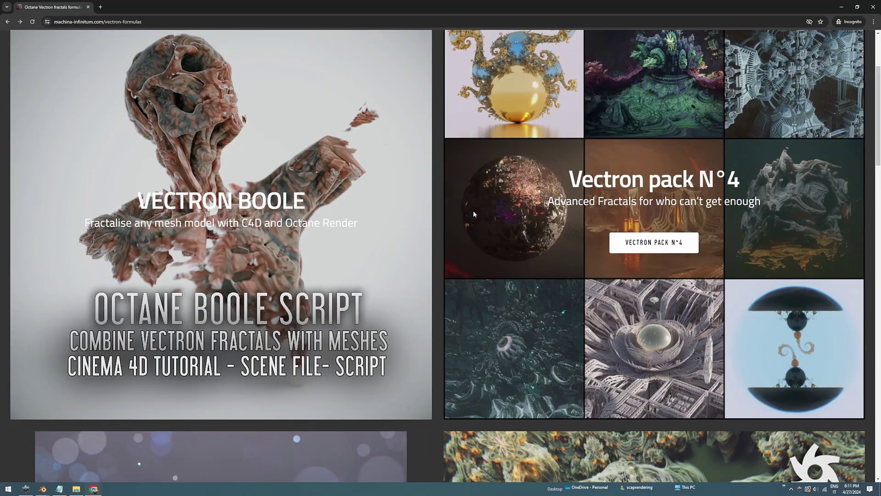
scroll(474, 214, down, 1)
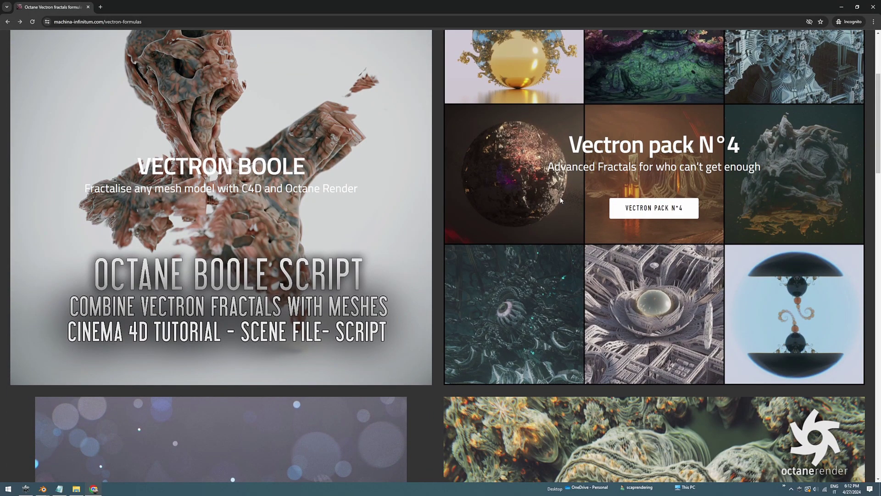
scroll(502, 228, down, 8)
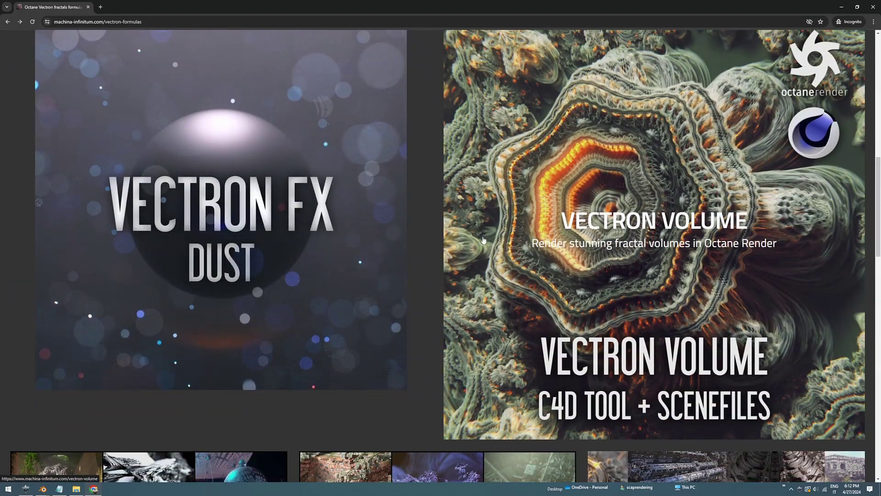
scroll(483, 239, up, 2)
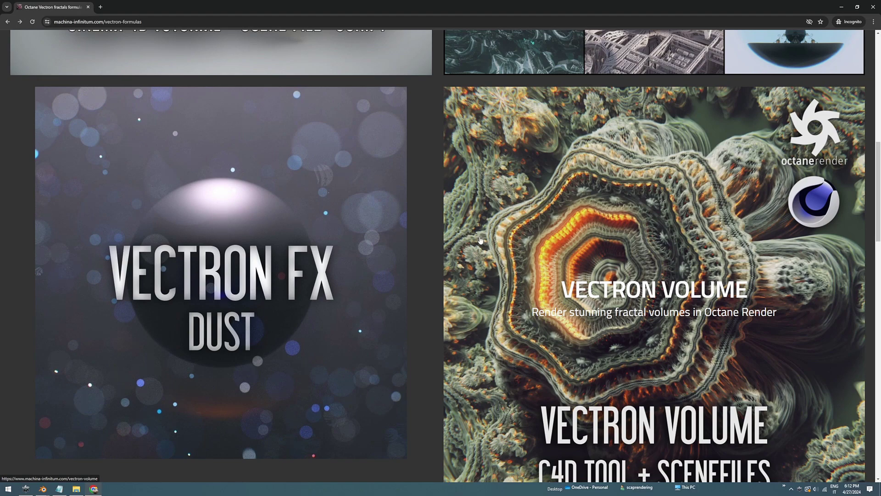
scroll(480, 240, down, 10)
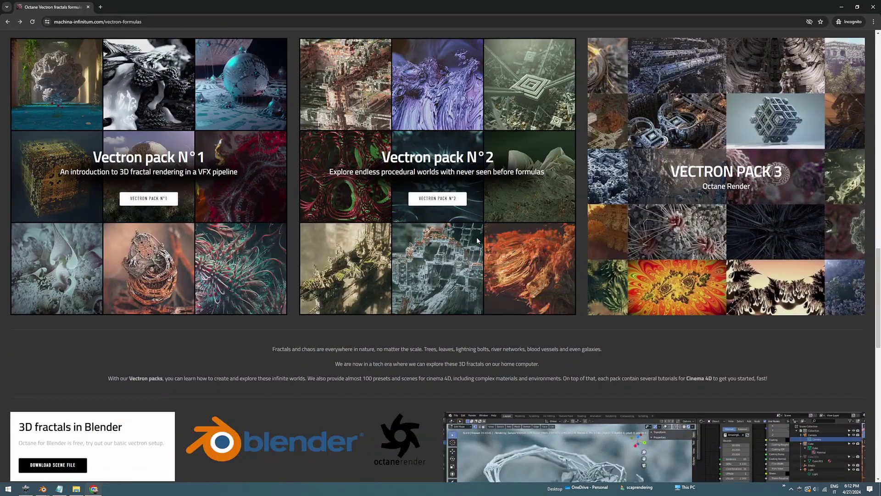
scroll(476, 237, down, 12)
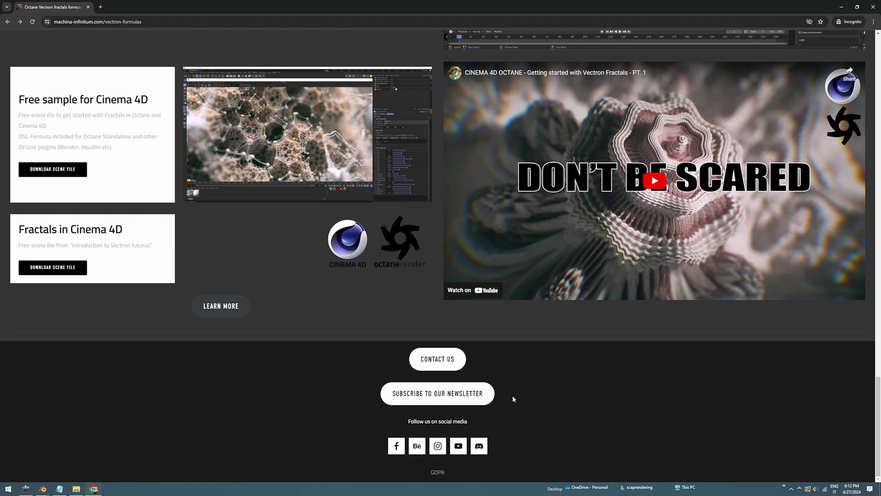